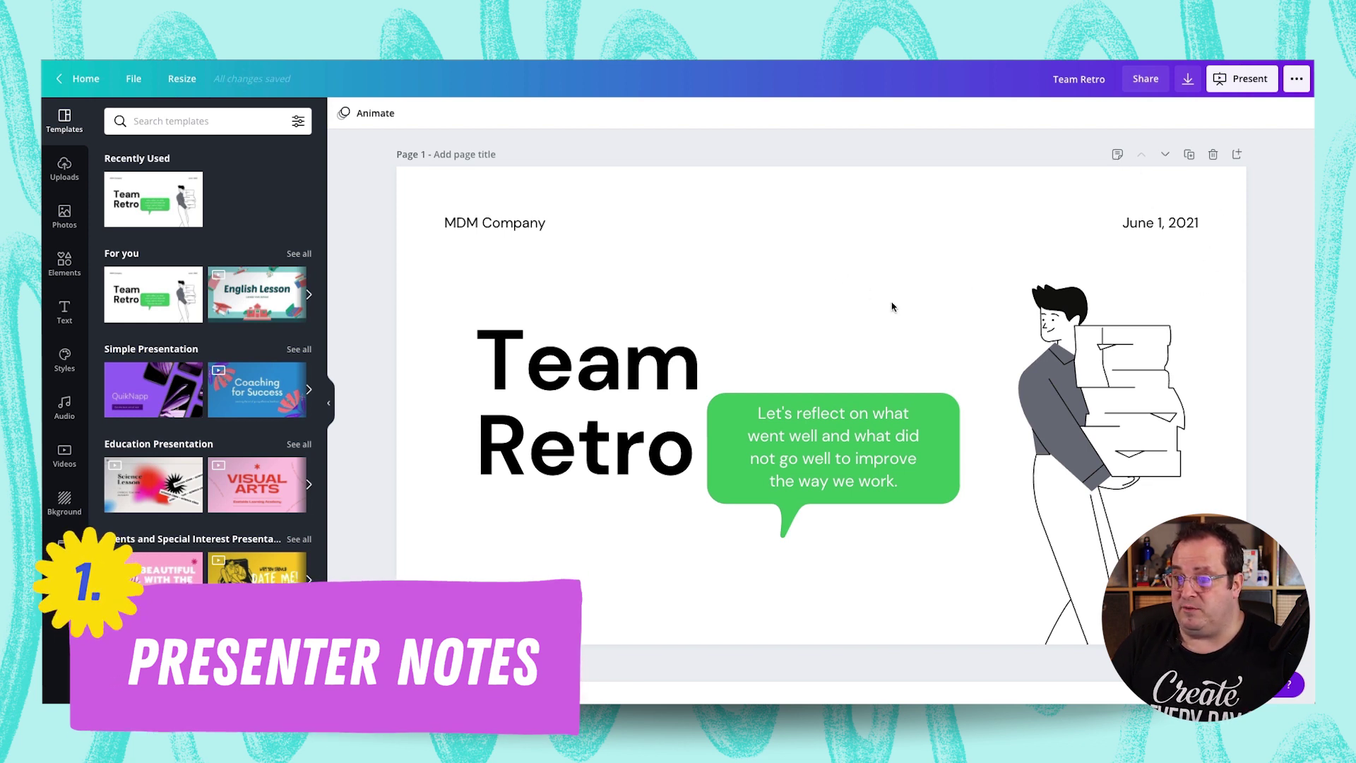
- Scroll through the deck and check the first slide's presenter notes
scroll(381, 368, "down", 2)
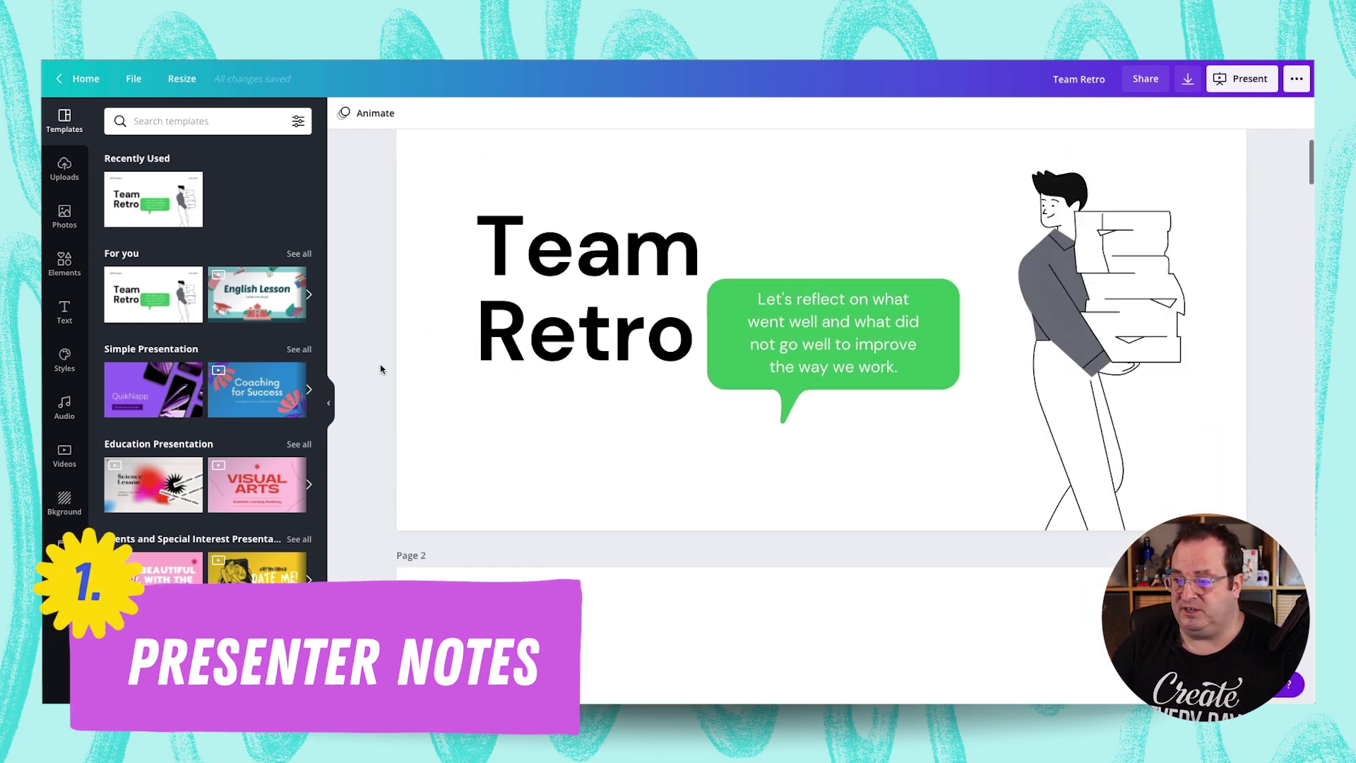
scroll(657, 293, "up", 2)
scroll(1190, 352, "down", 5)
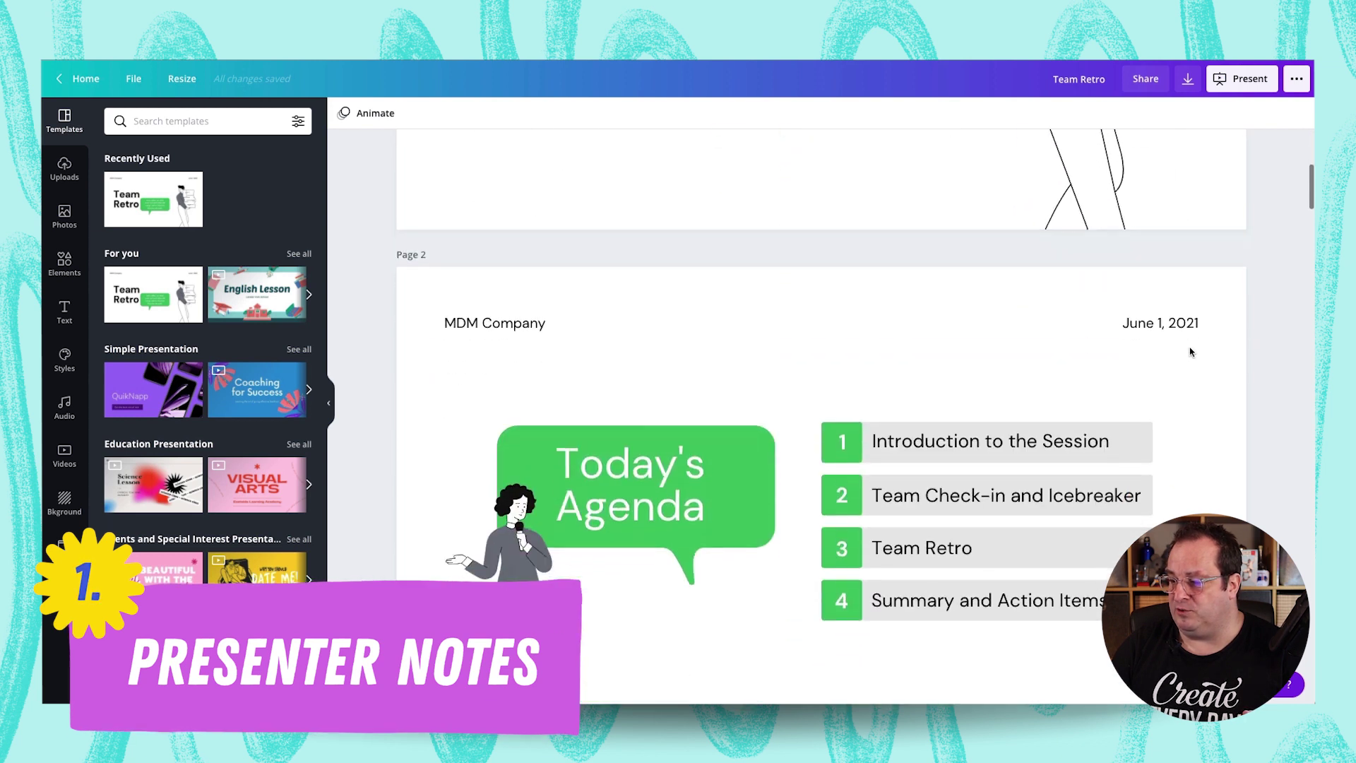
scroll(1190, 352, "up", 5)
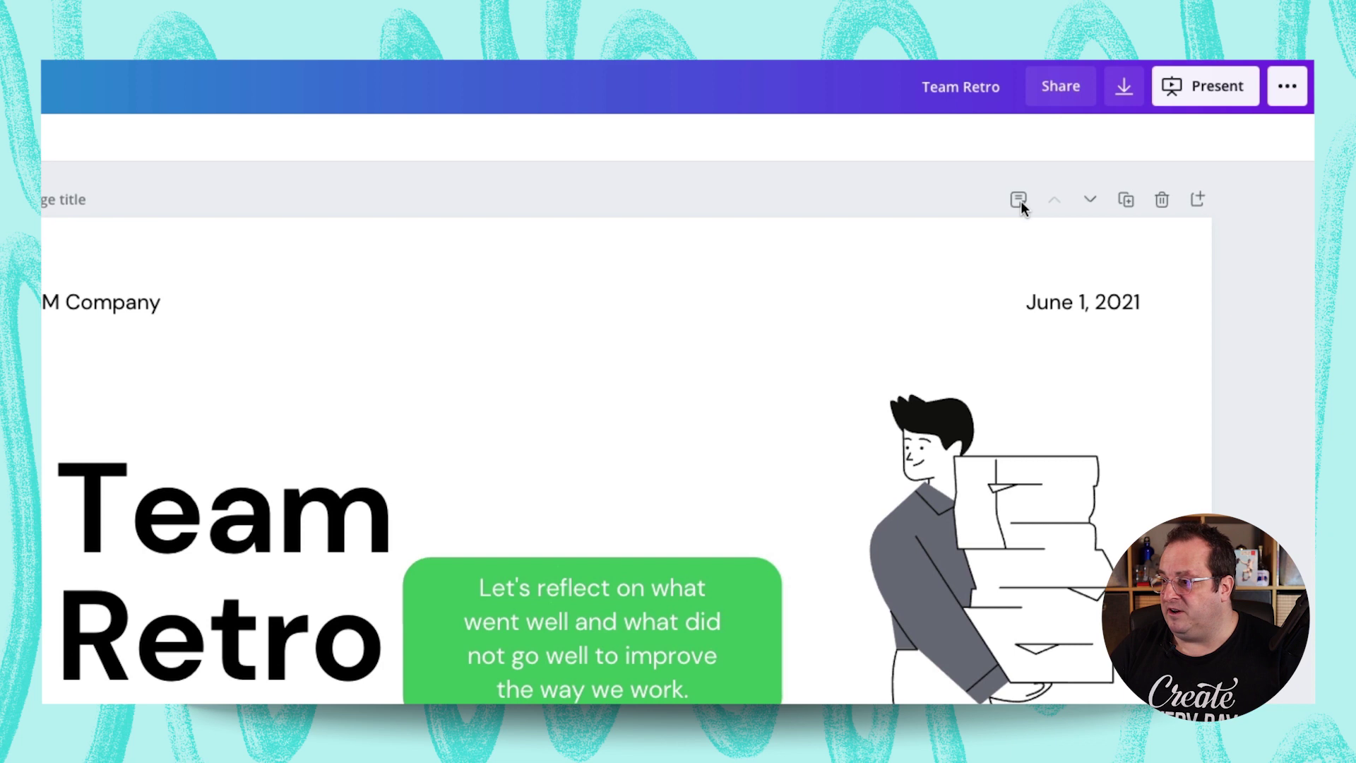
left_click(1018, 199)
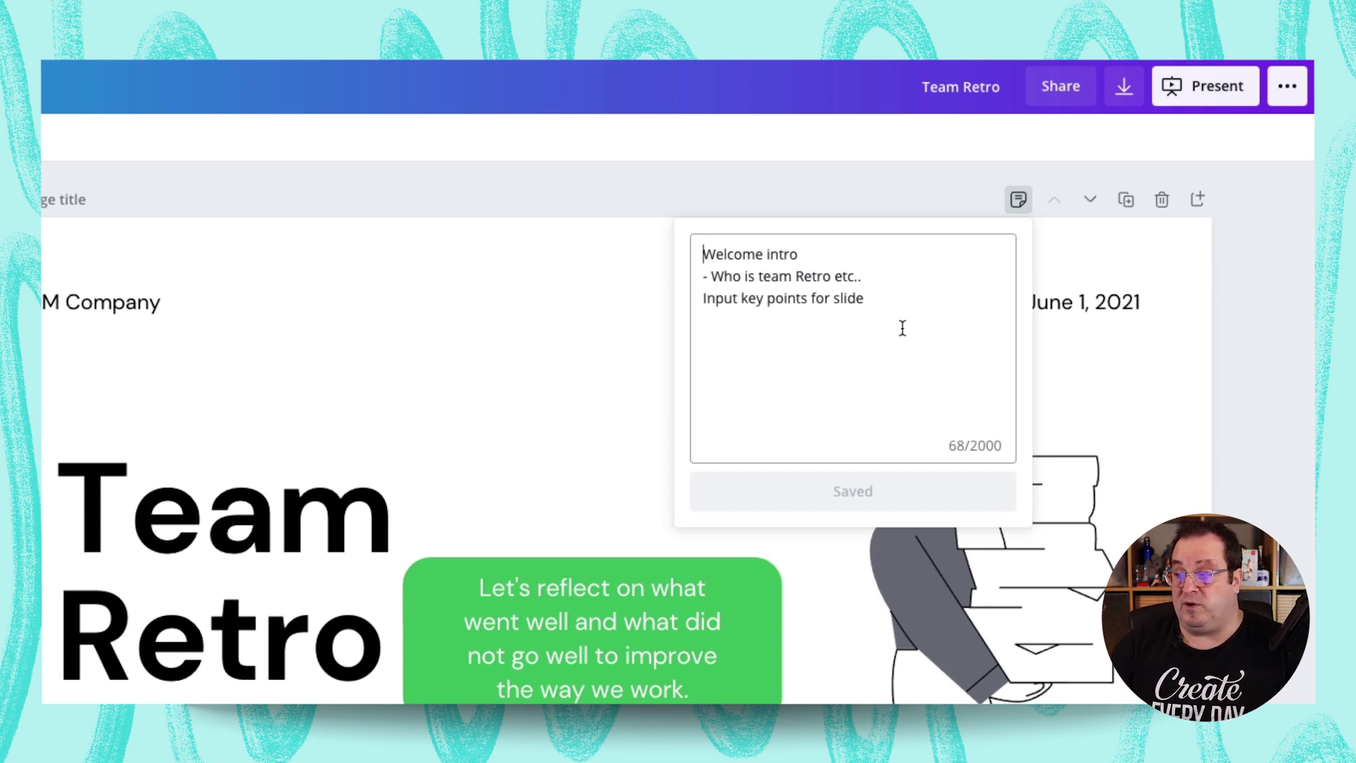
left_click(1206, 94)
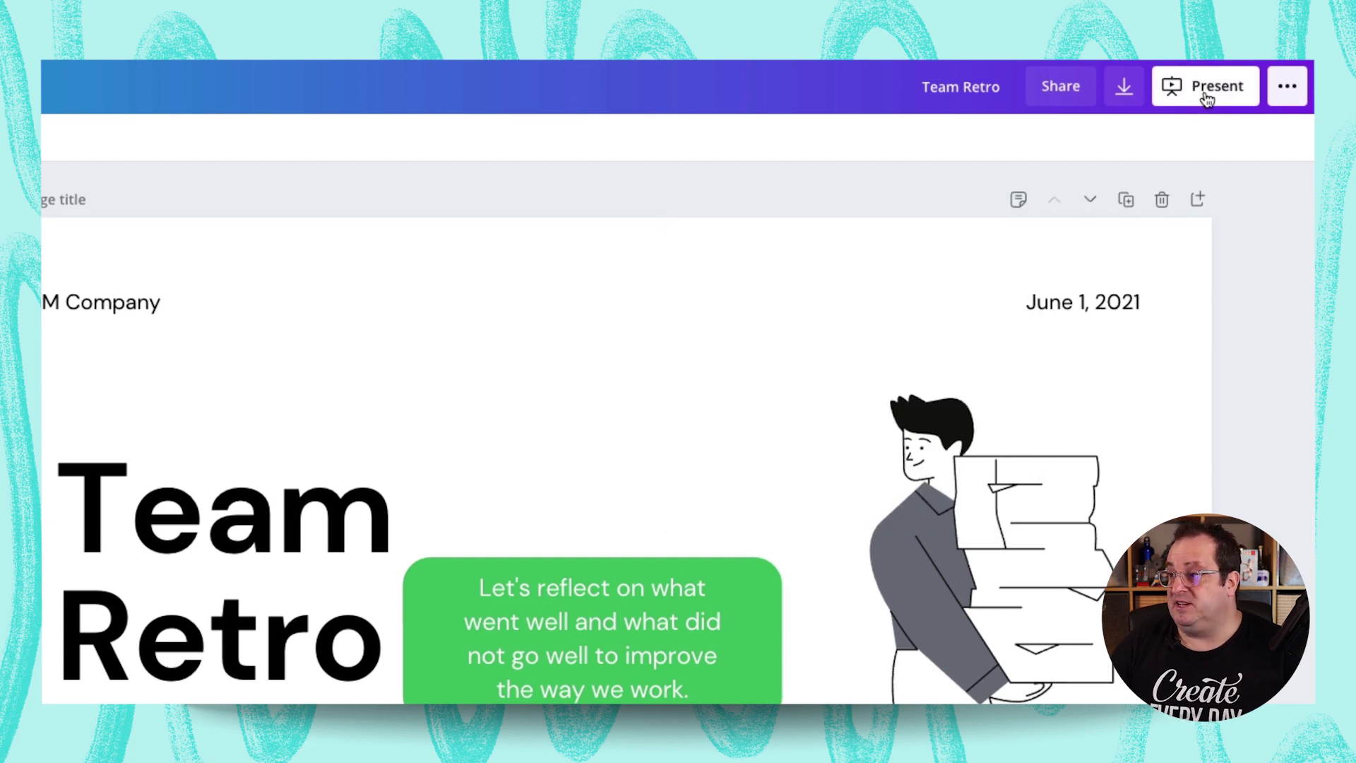
- Choose Presenter view as the presentation type and start presenting the Team Retro deck
left_click(1206, 98)
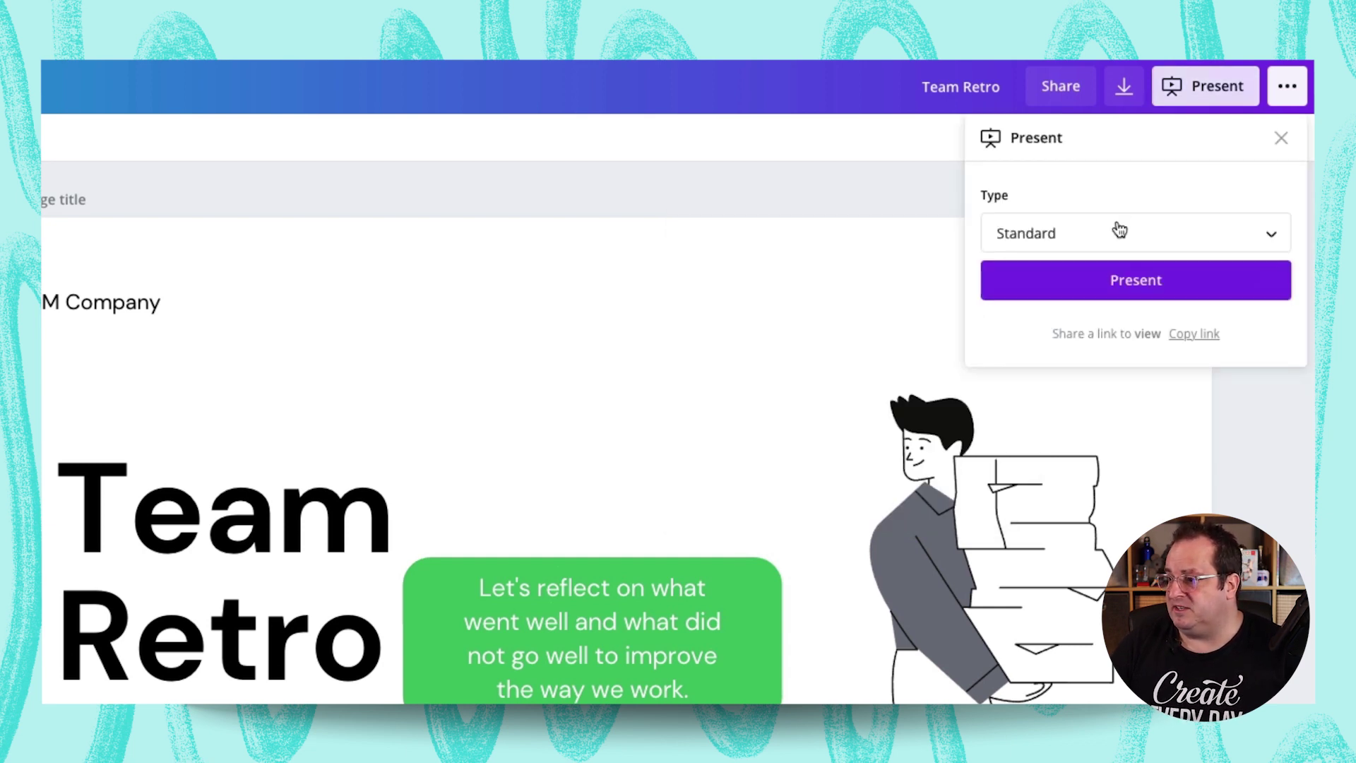
left_click(1097, 237)
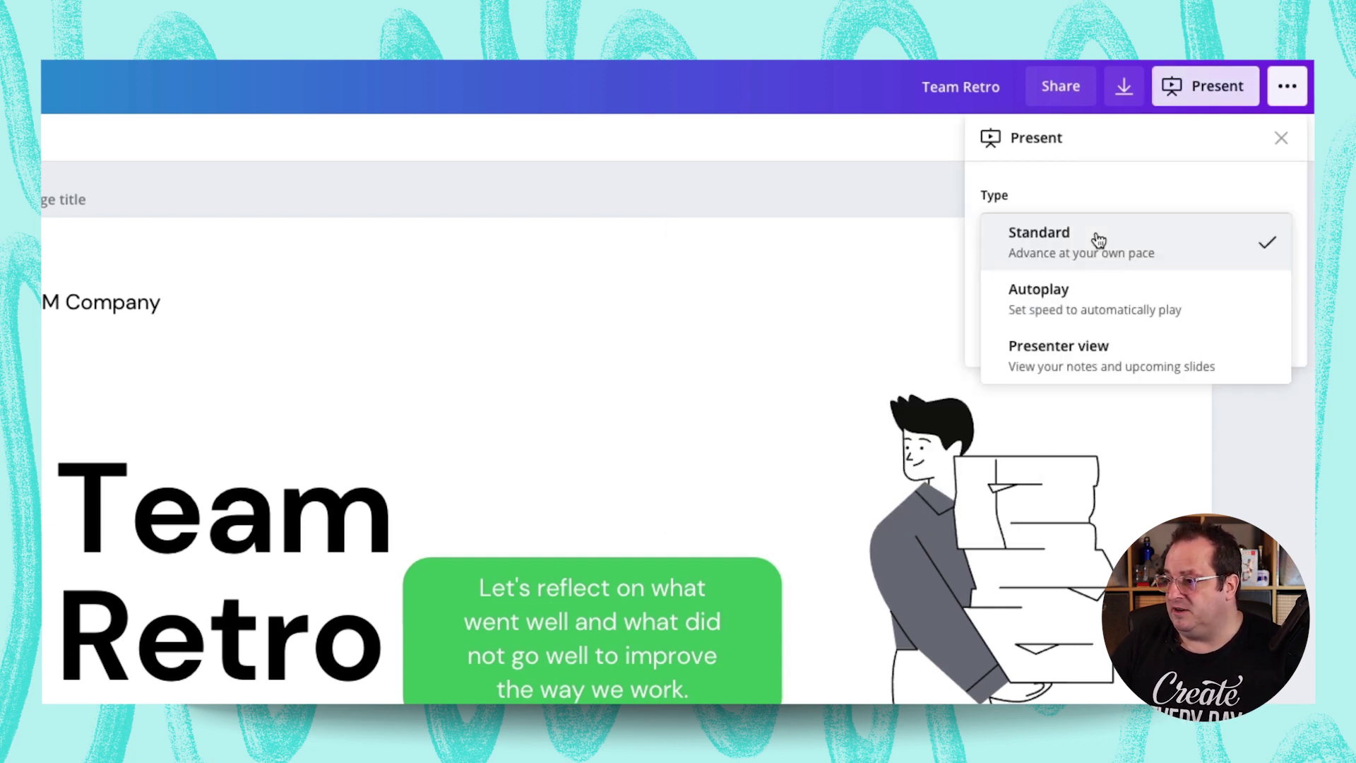
left_click(1091, 368)
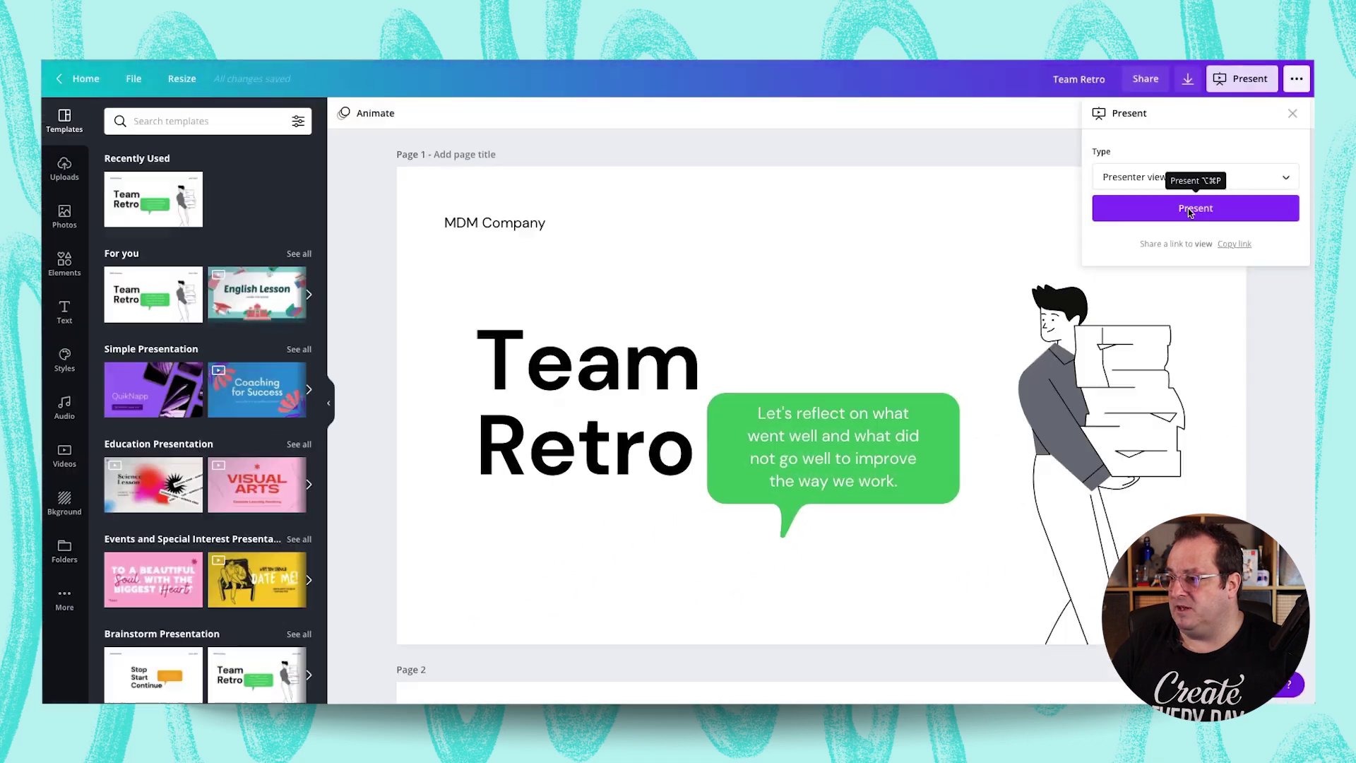
left_click(1139, 272)
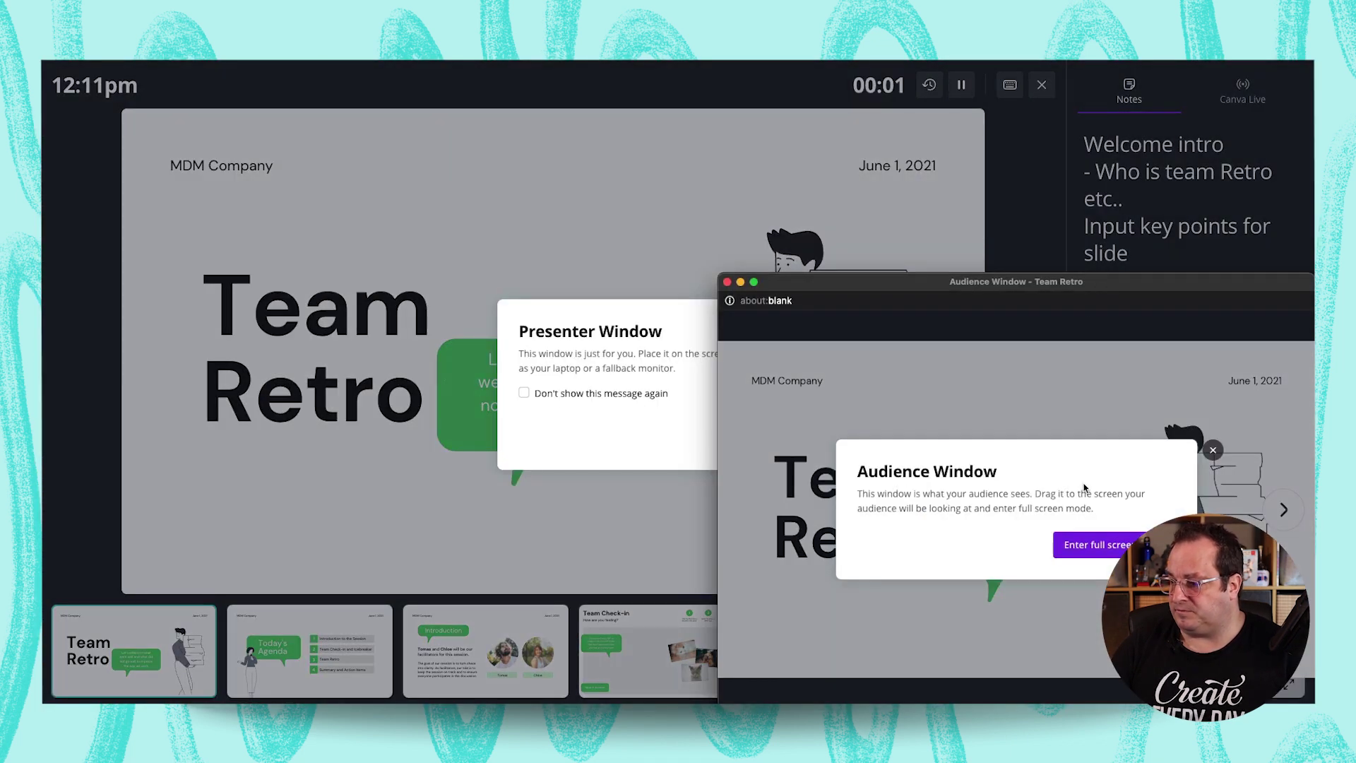
- Move the audience window off the presenter screen and dismiss the Presenter Window message
left_click_drag(1105, 293, 888, 177)
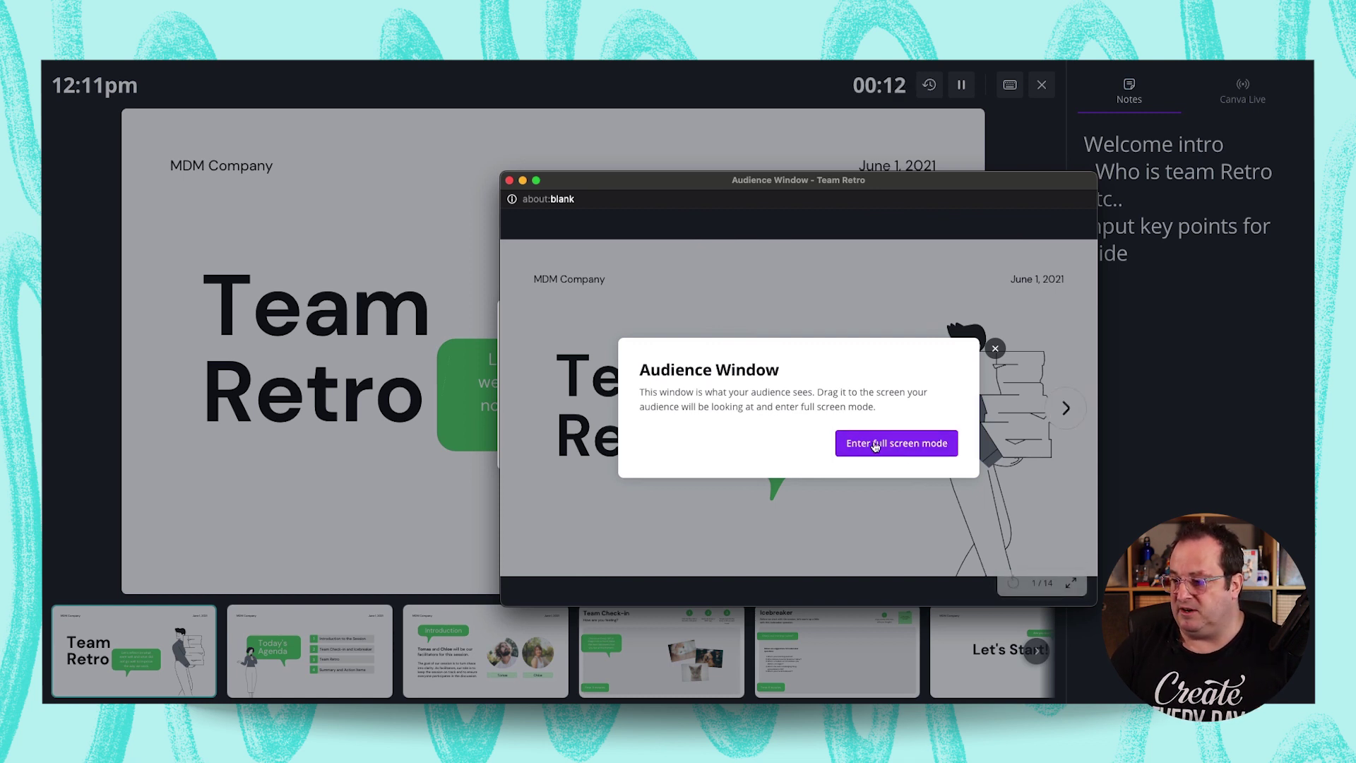
left_click_drag(878, 180, 0, 134)
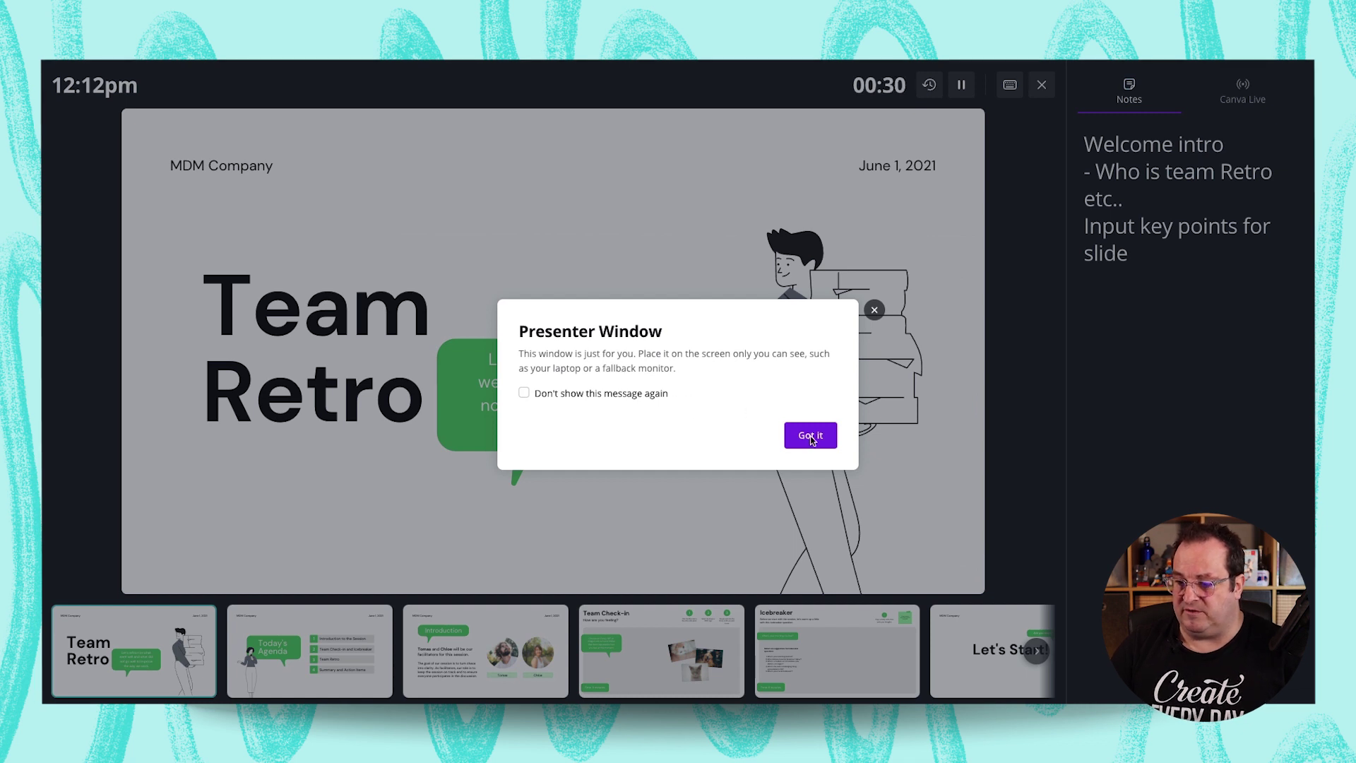
left_click(811, 436)
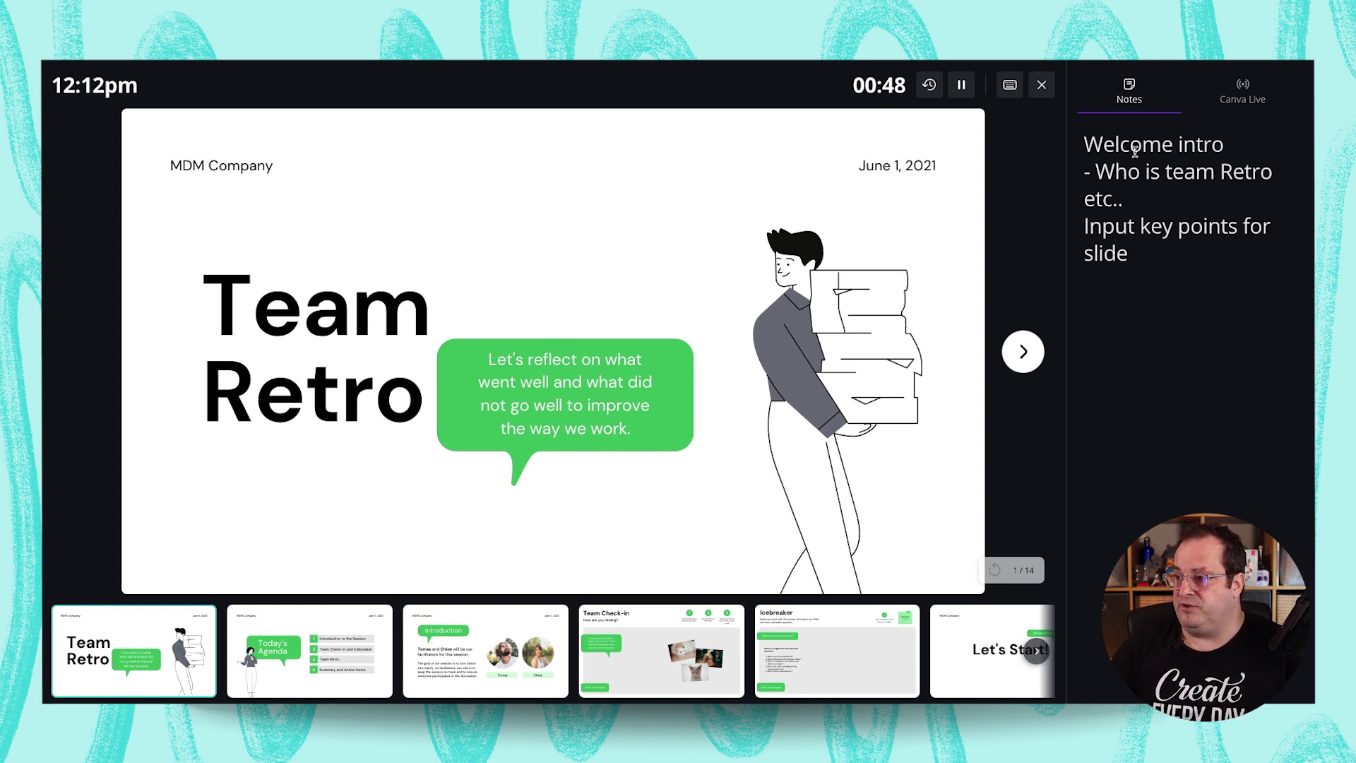
- Add a new final line 'Epic intro' to slide 1's speaker notes
left_click(1102, 141)
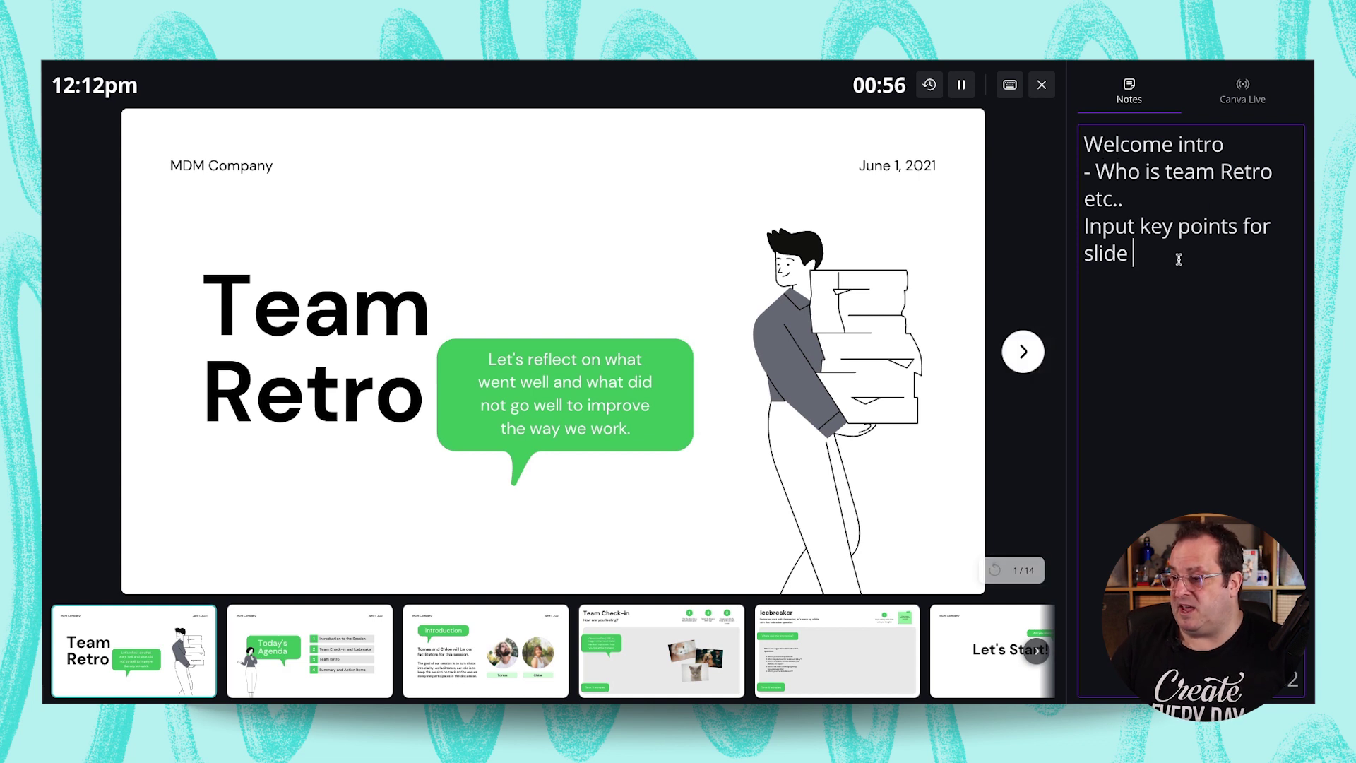
key("Return")
type("etc")
key("BackSpace")
key("BackSpace")
key("BackSpace")
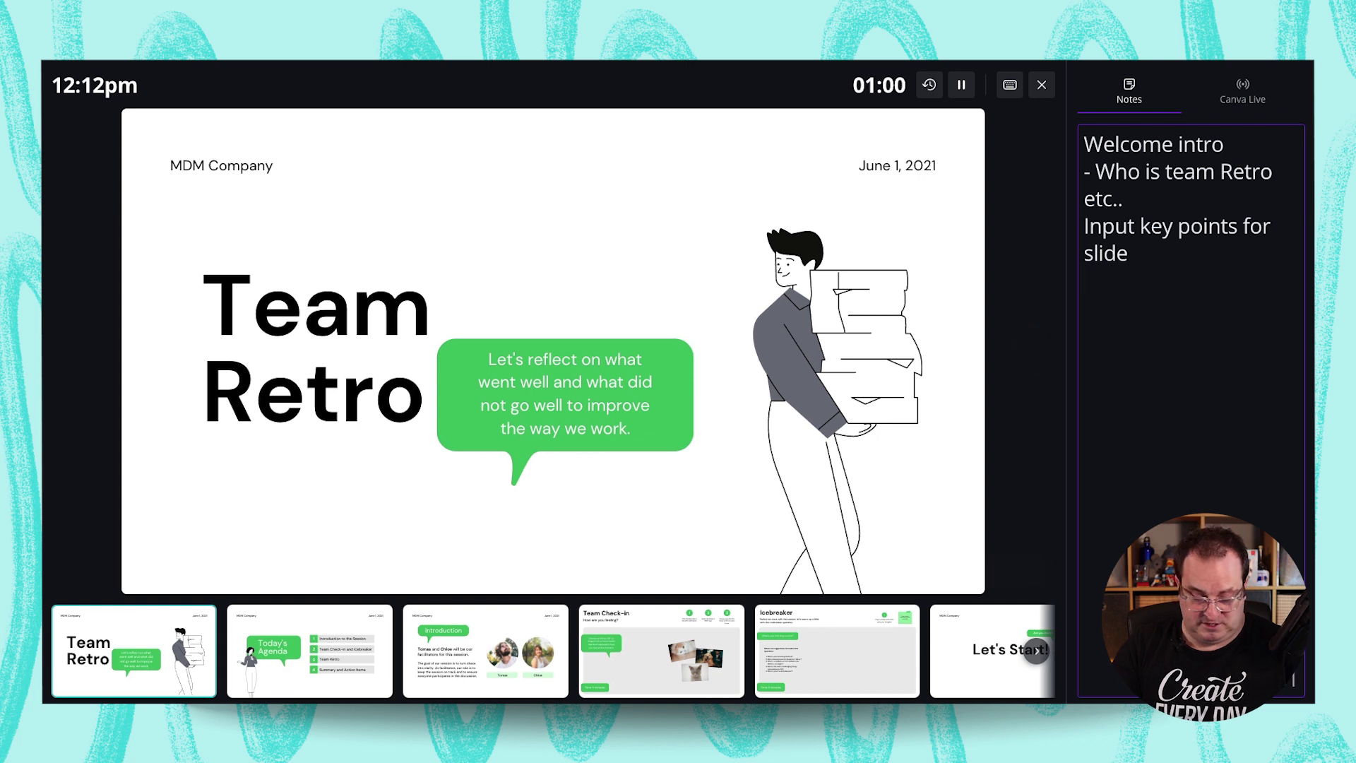
type("Epciu")
key("BackSpace")
key("BackSpace")
key("BackSpace")
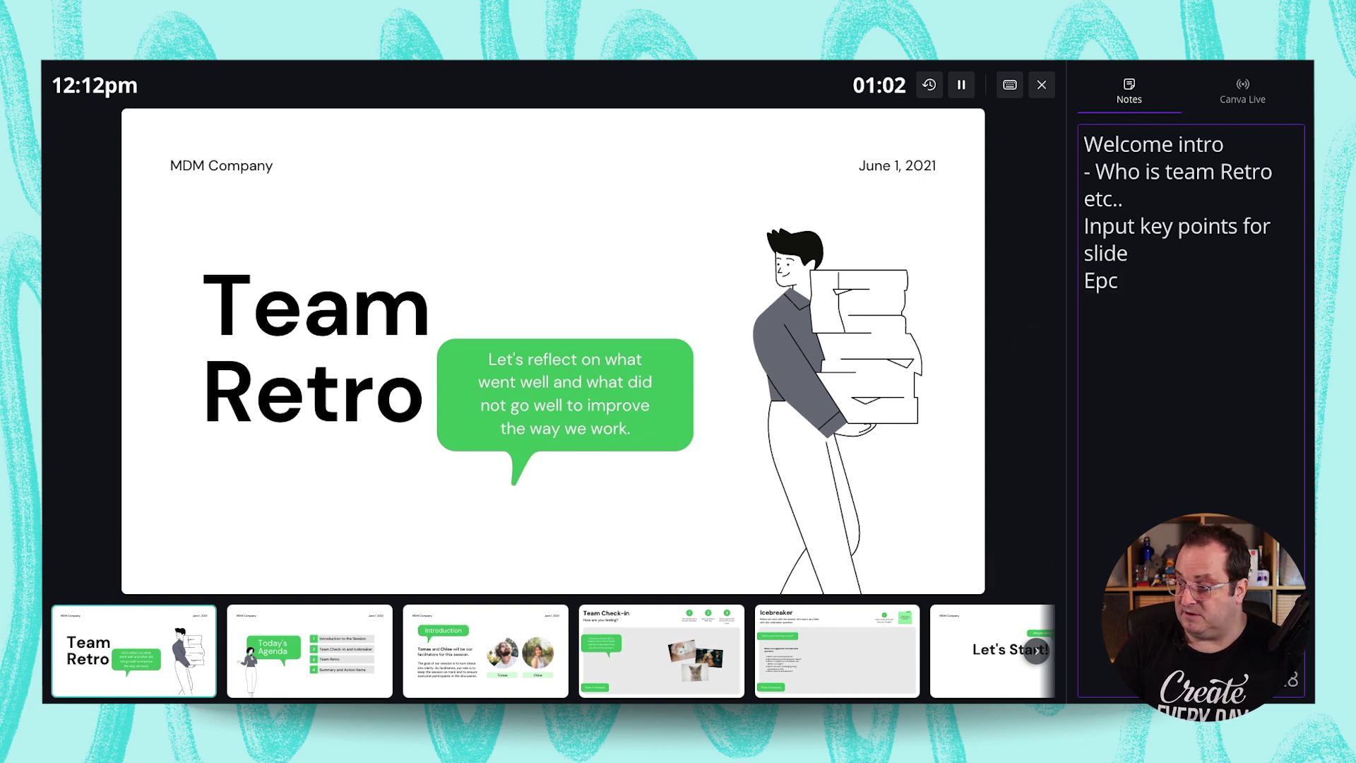
type("ic intro")
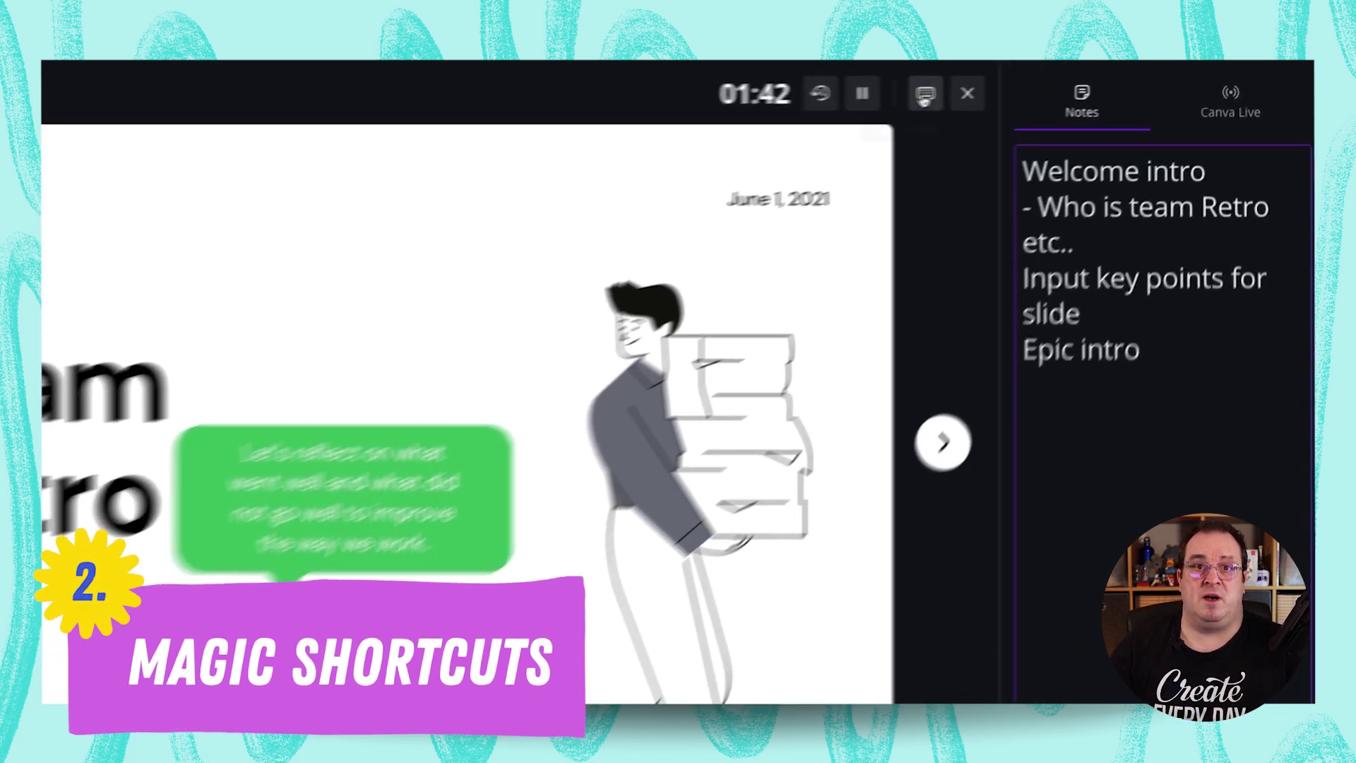
- Show Magic Shortcuts, place the audience window beside presenter view, and start a 3-minute timer
left_click(925, 94)
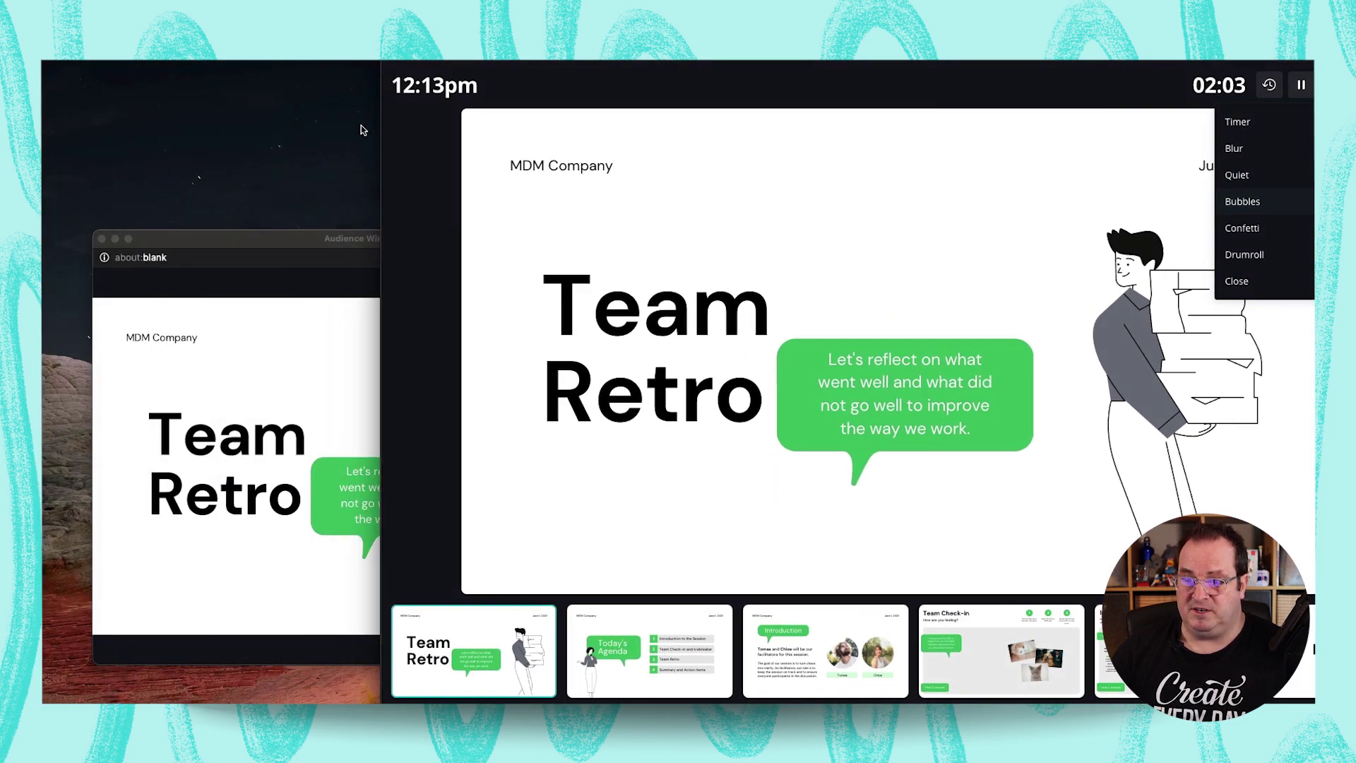
left_click_drag(311, 238, 293, 159)
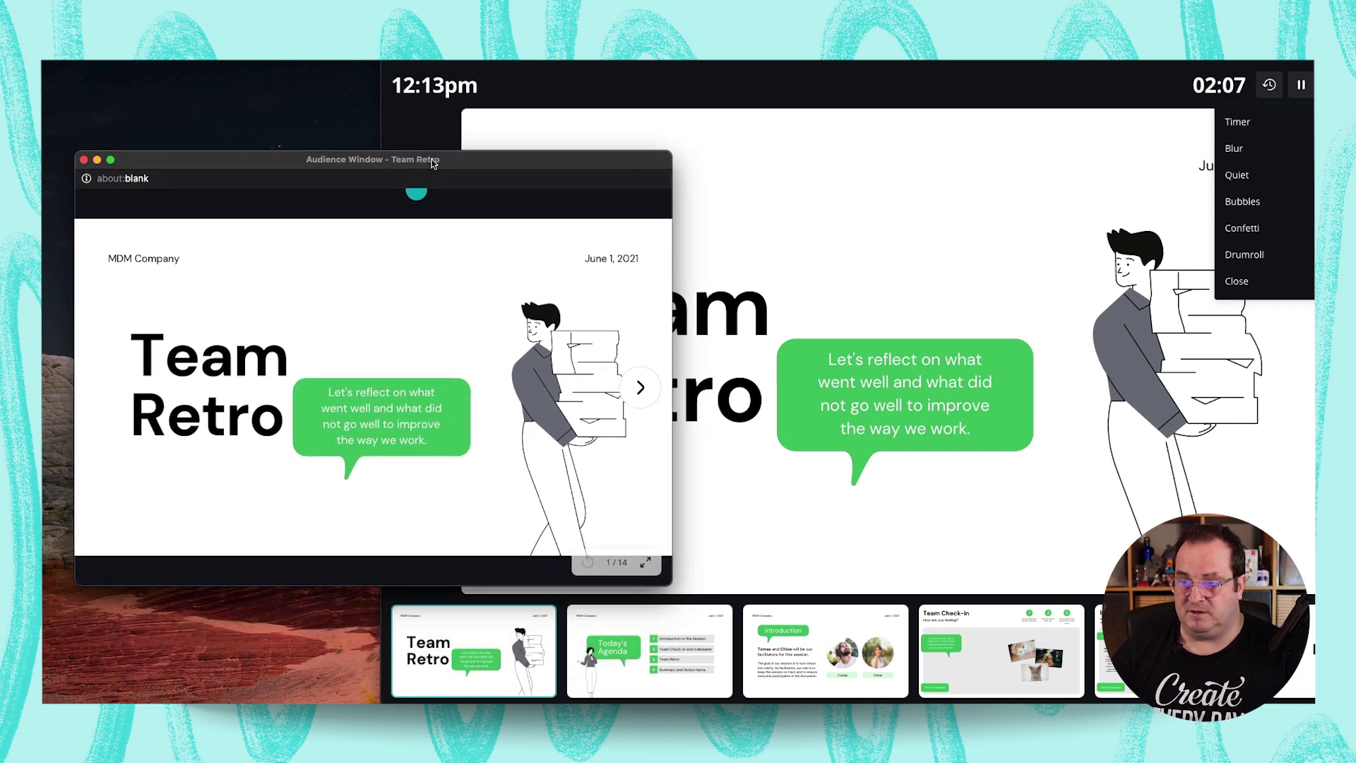
left_click_drag(434, 161, 482, 163)
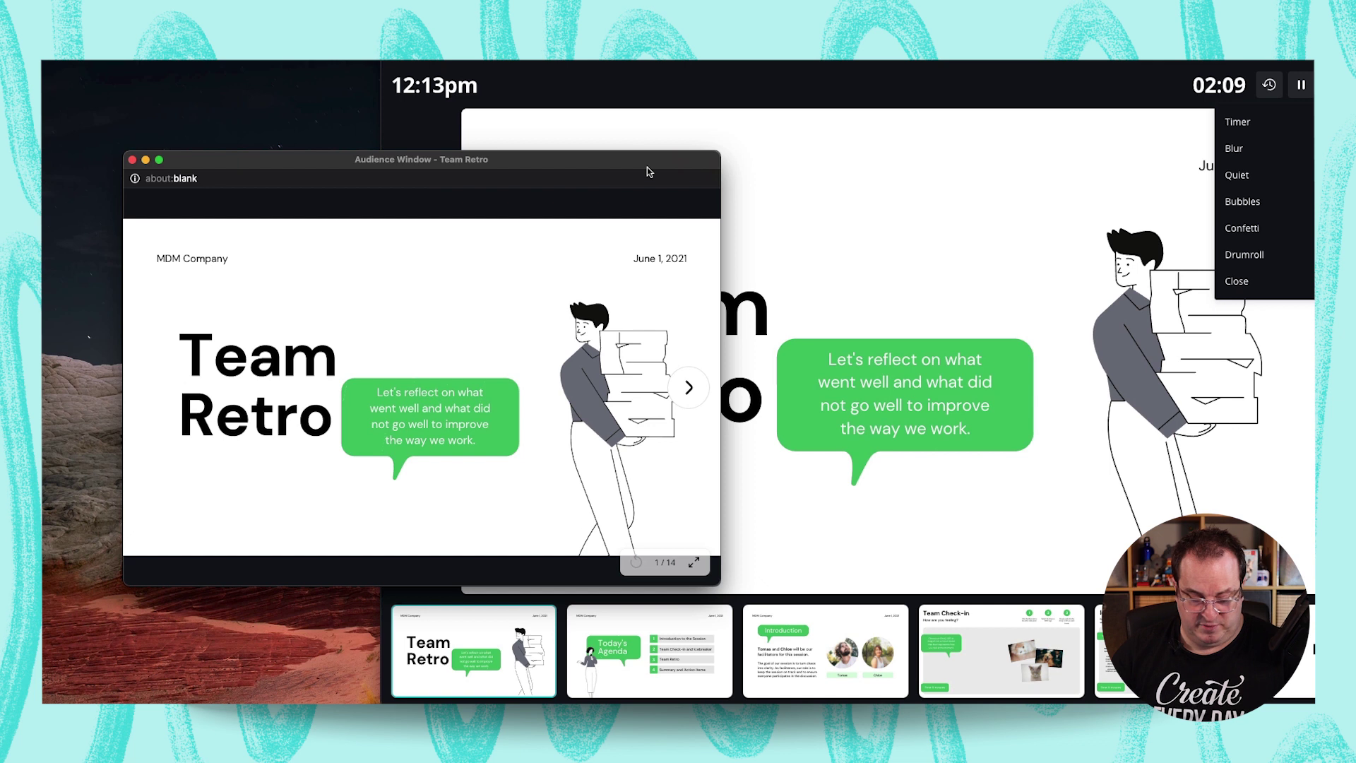
key("t")
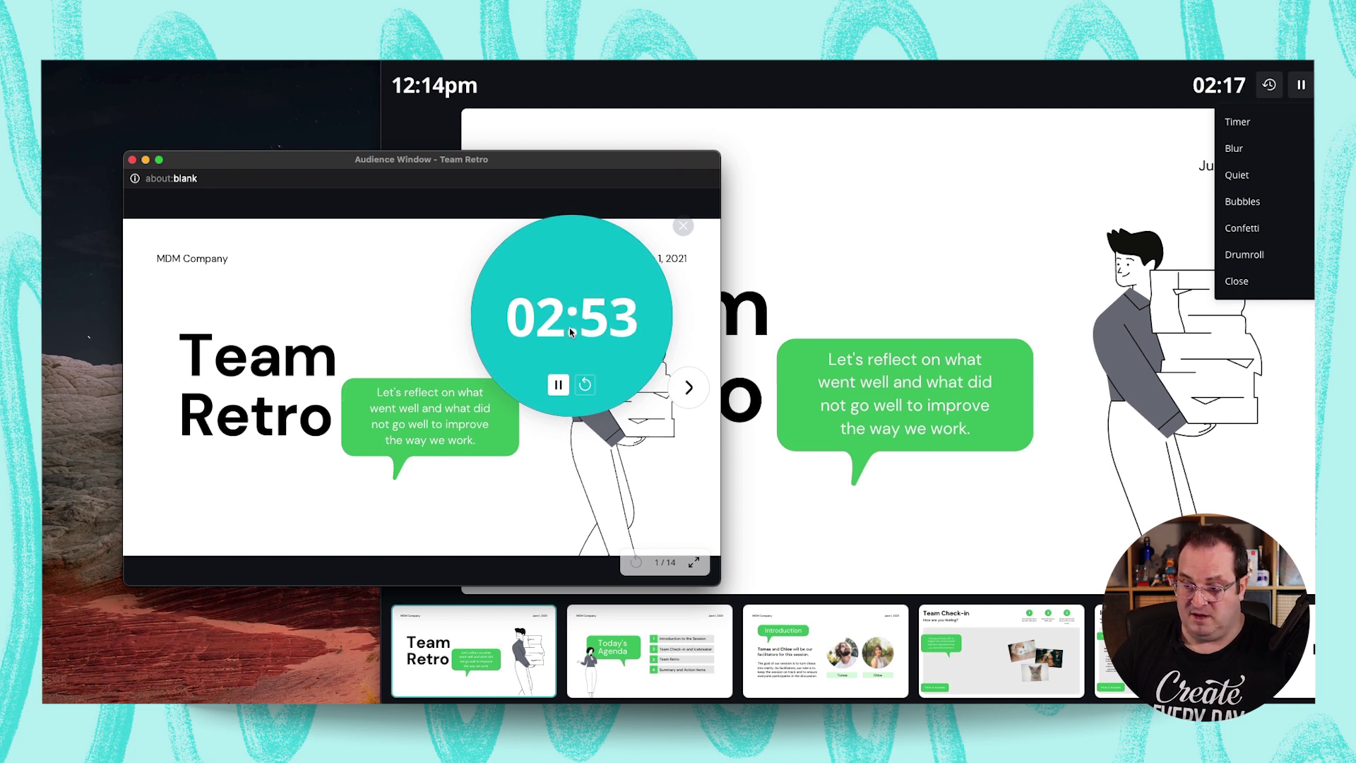
- Pause the countdown timer and reset it to 03:00
left_click(559, 385)
left_click(586, 385)
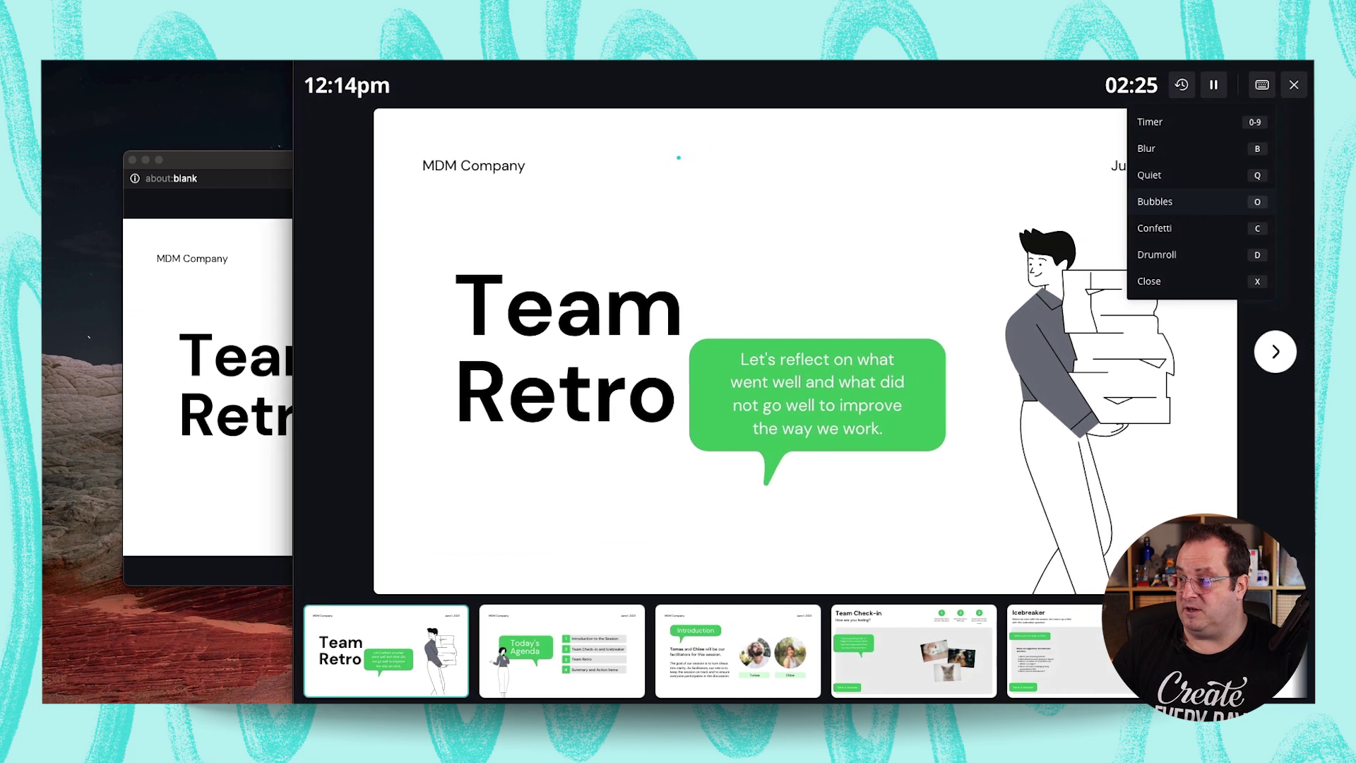
left_click(246, 159)
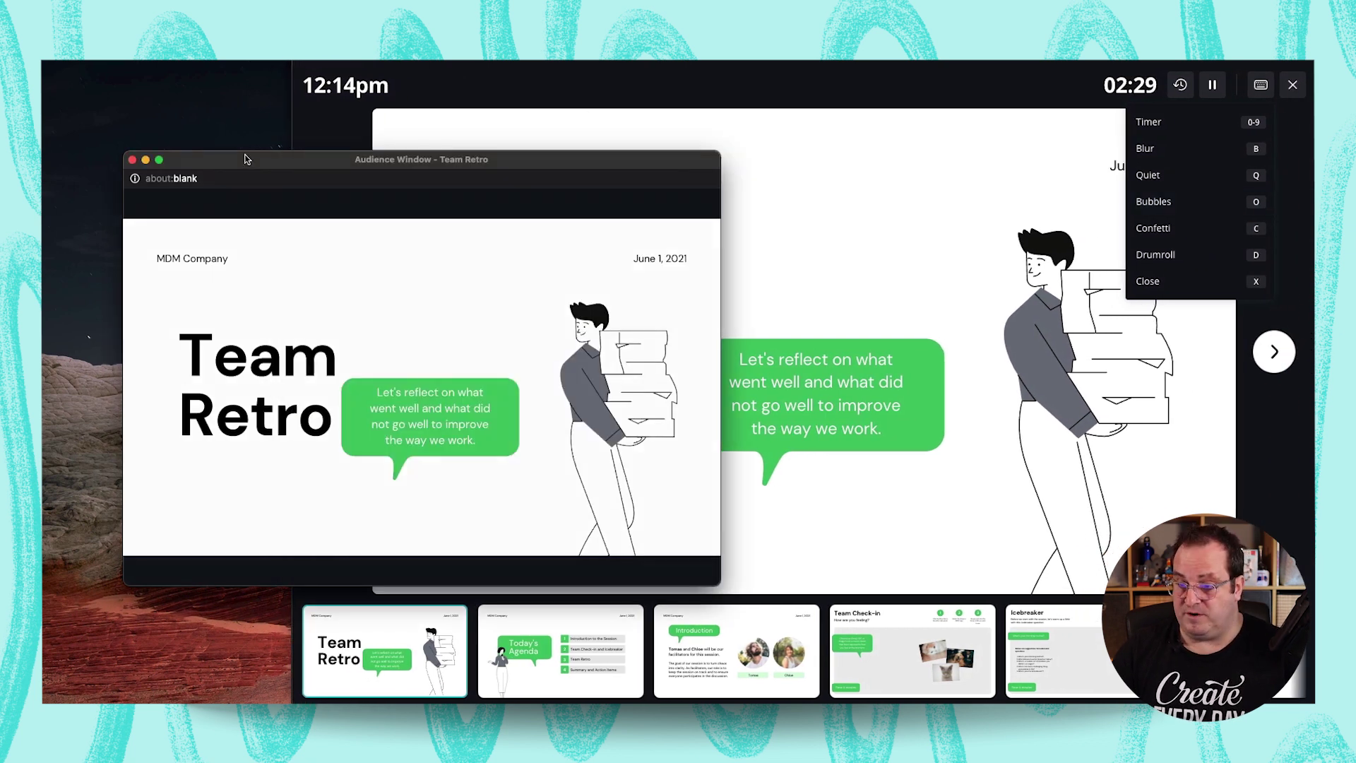
- Play the Quiet, Bubbles and Confetti effects on the audience slide, then refresh the shortcuts list
key("q")
mouse_move(736, 165)
key("o")
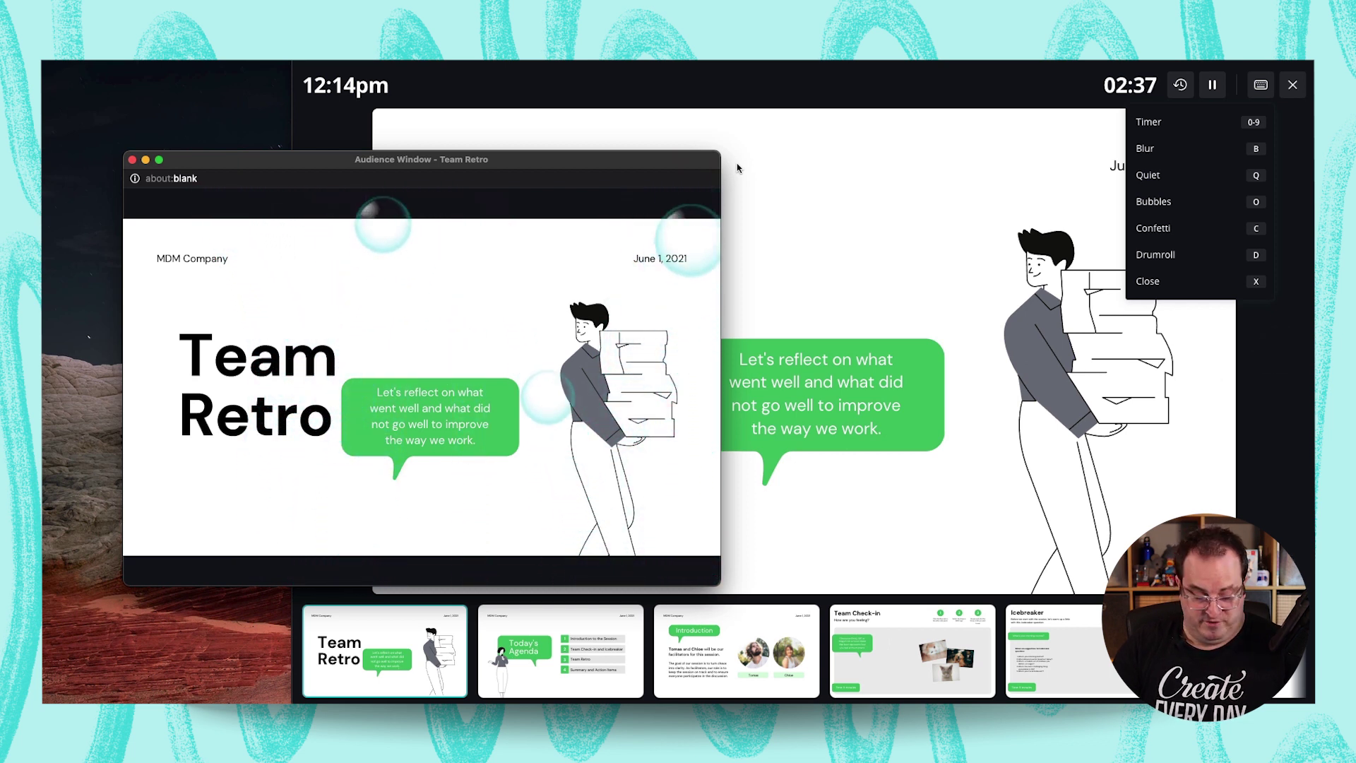
key("c")
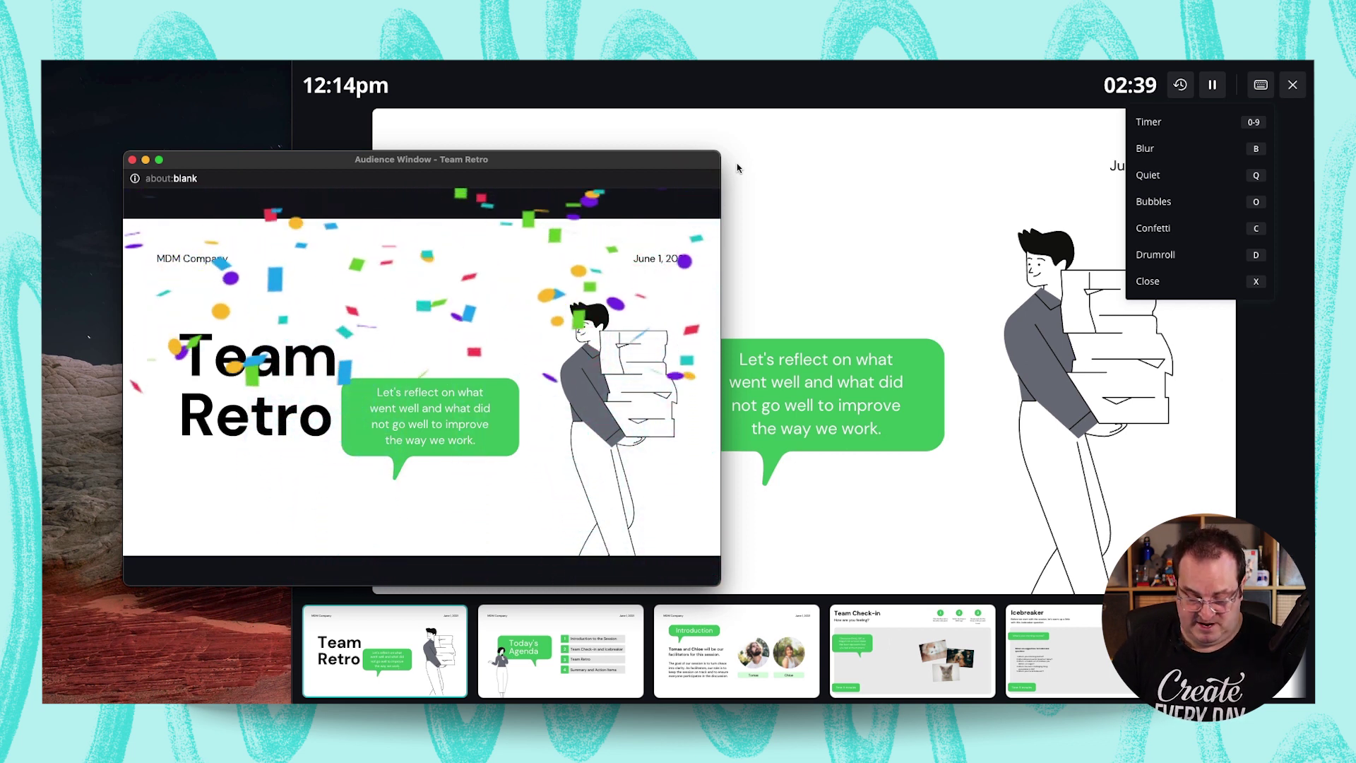
key("o")
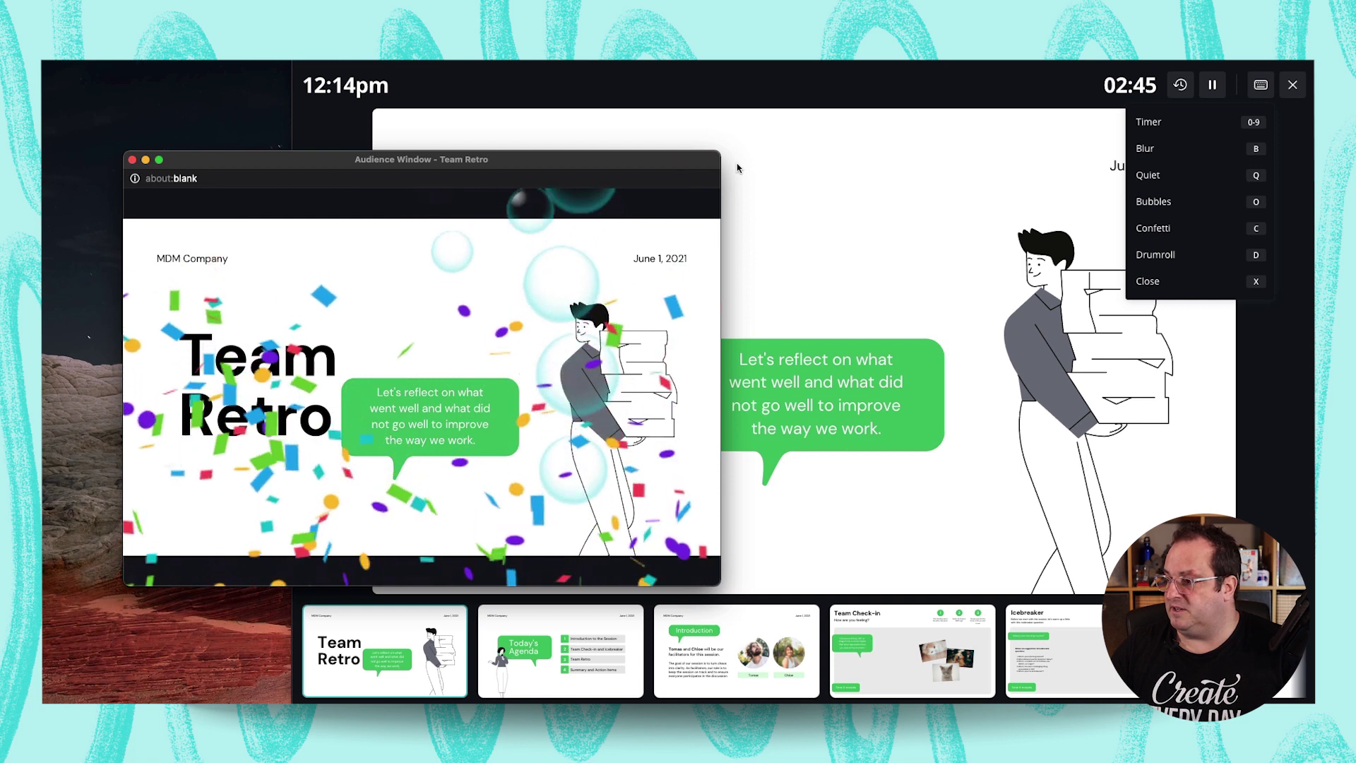
left_click(1148, 282)
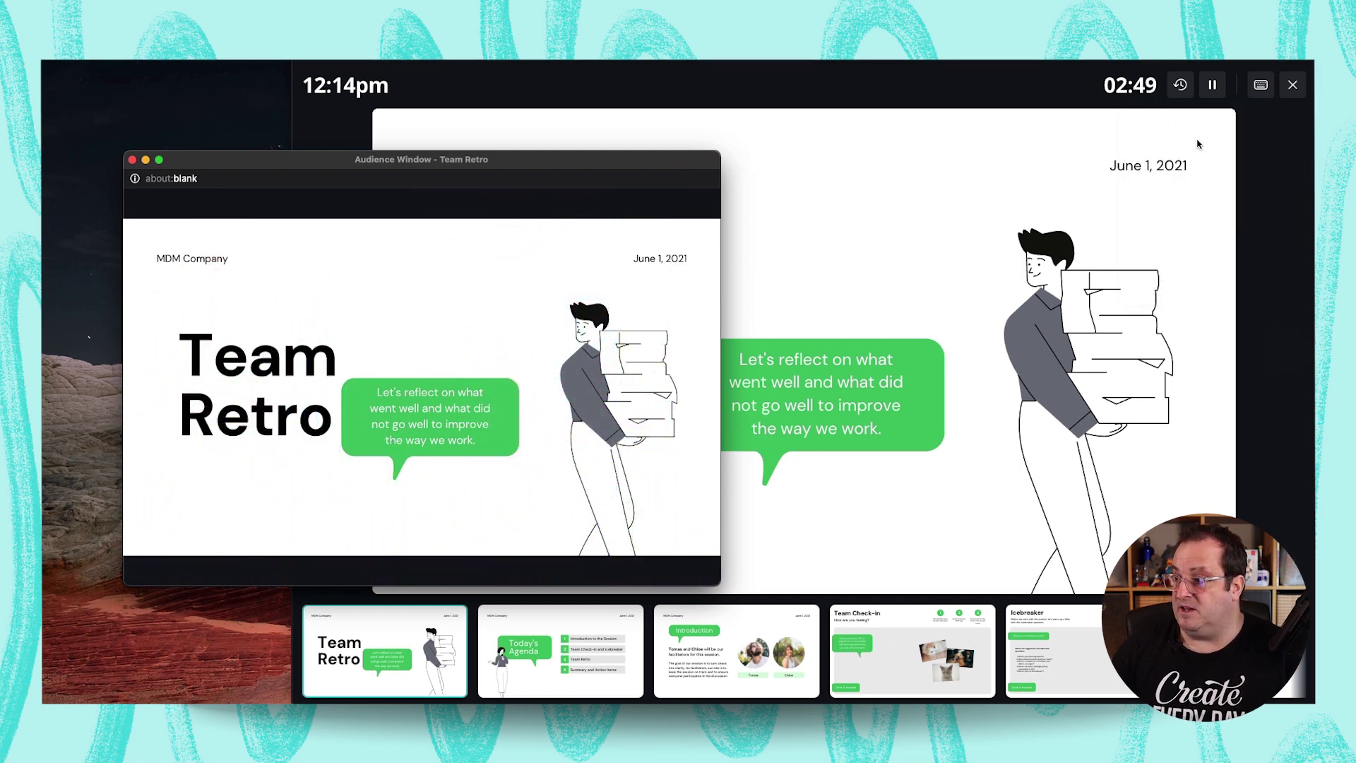
left_click(1256, 87)
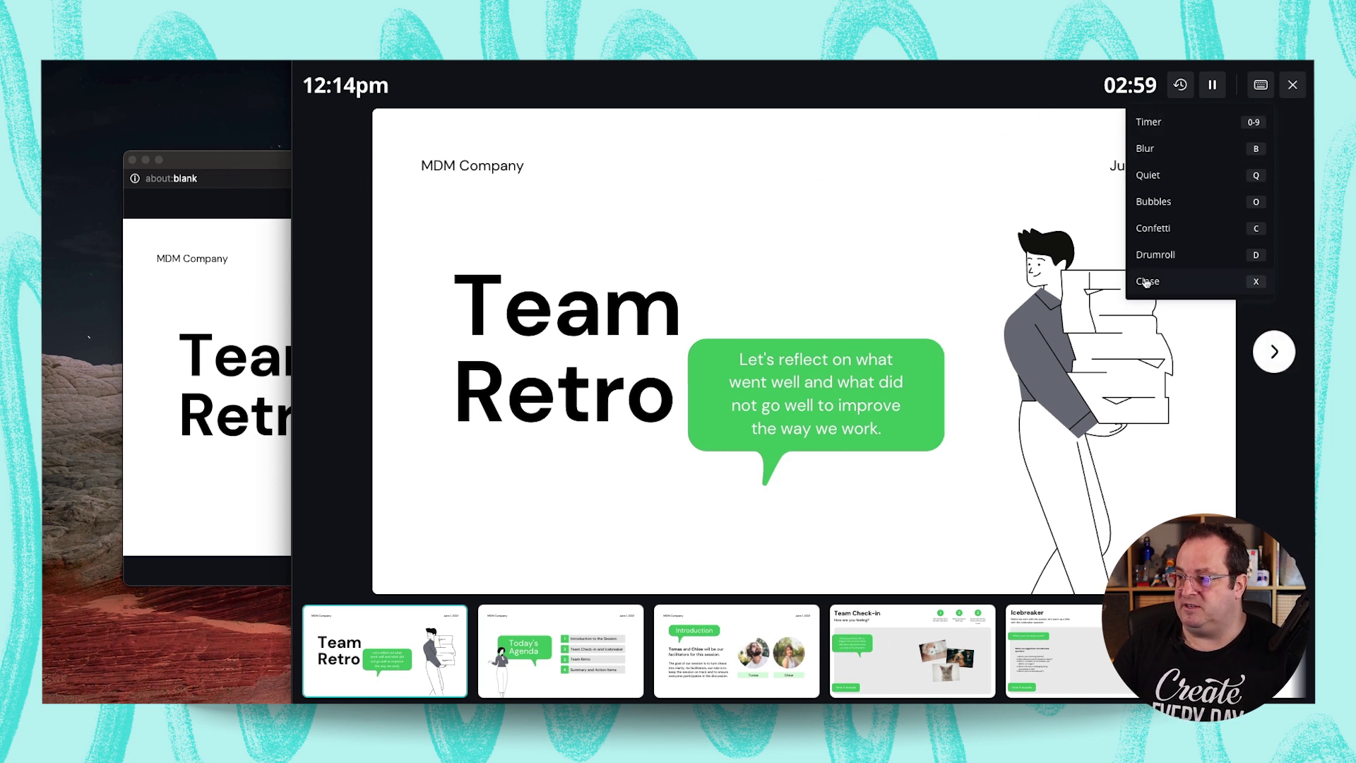
- Reposition the audience window, then switch the side panel from Notes to Canva Live
left_click(1156, 233)
left_click_drag(279, 160, 268, 103)
left_click(559, 141)
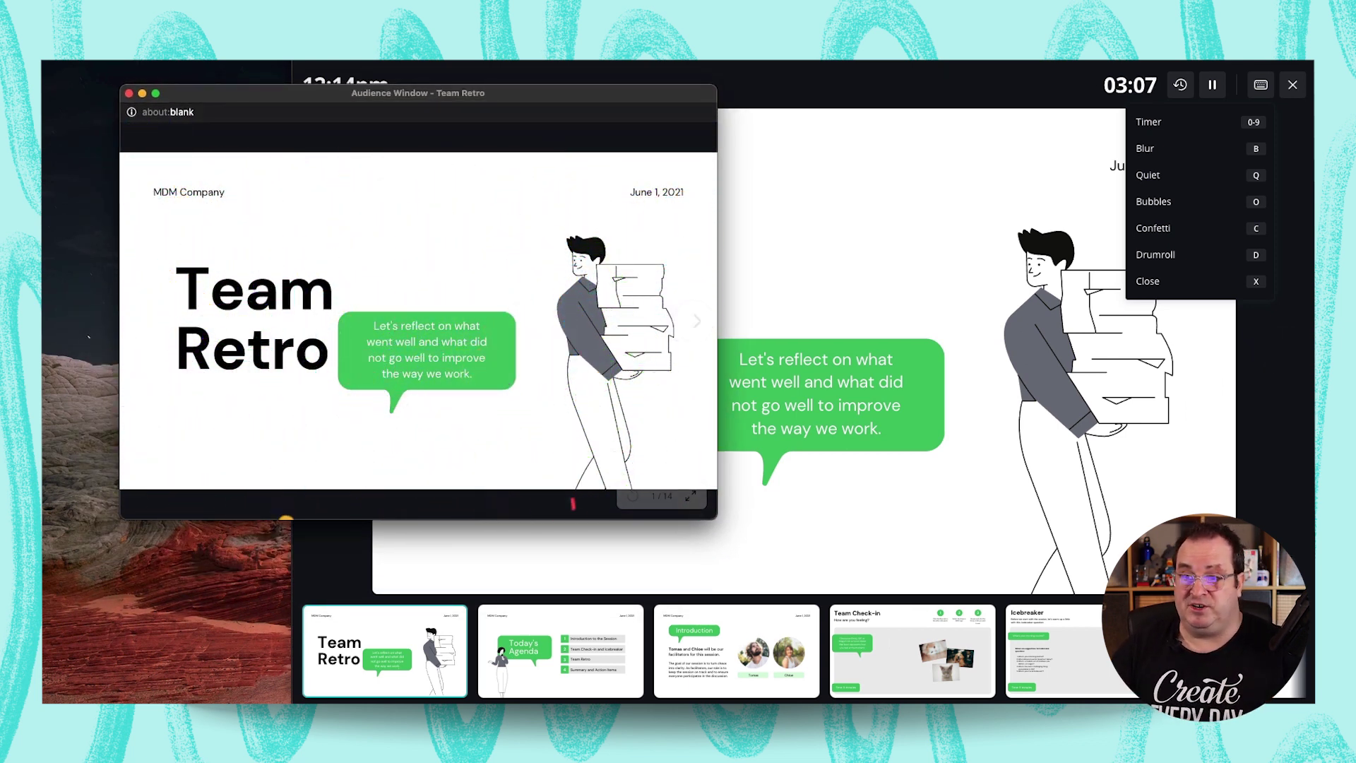
left_click_drag(523, 100, 543, 119)
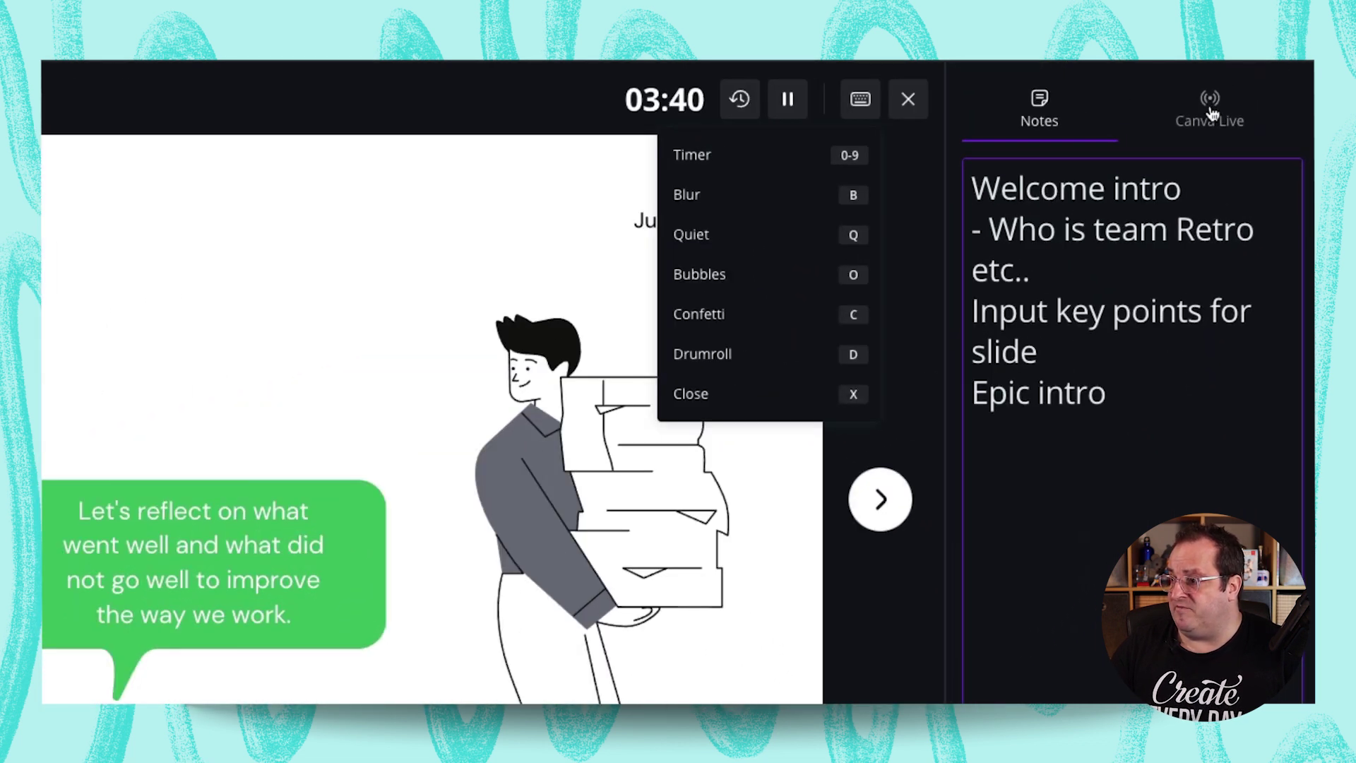
left_click(1210, 113)
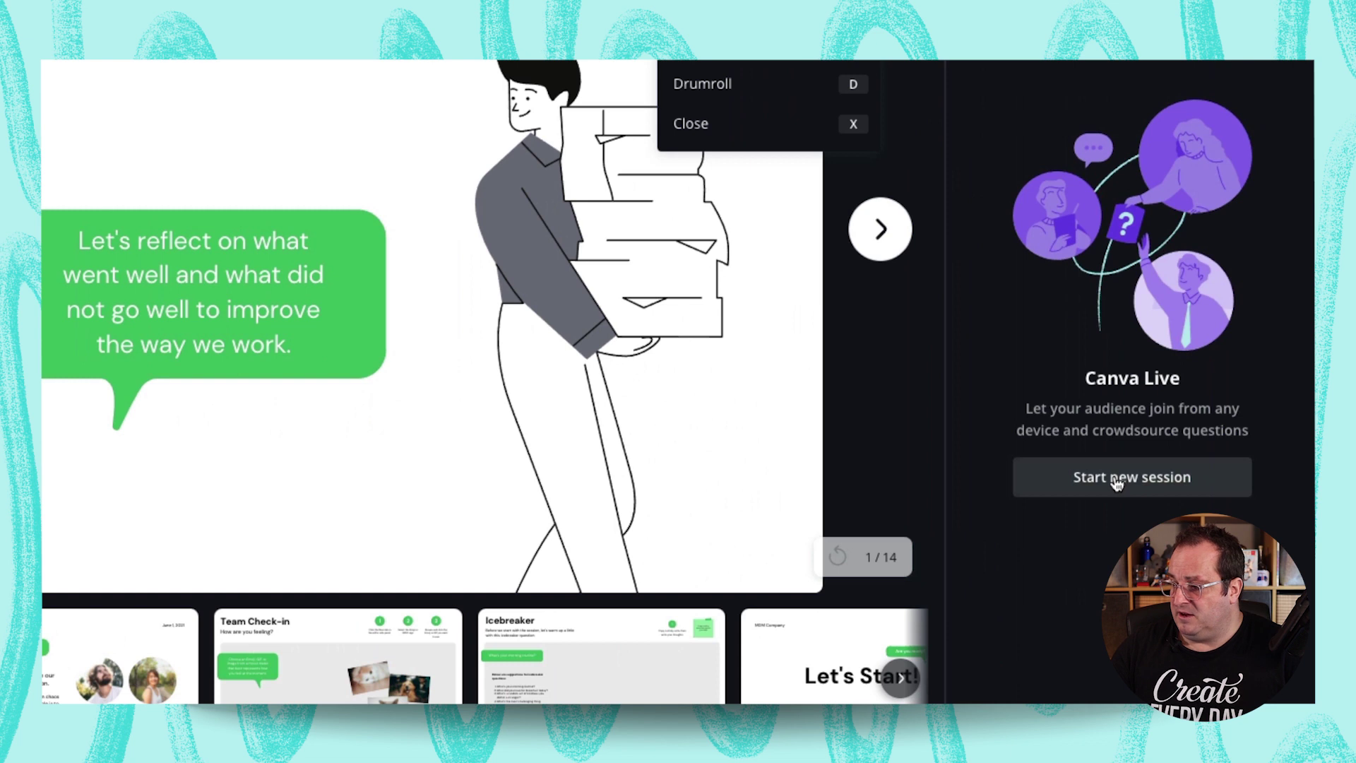
- Start a new Canva Live session and bring the audience window over the presentation
left_click(1120, 480)
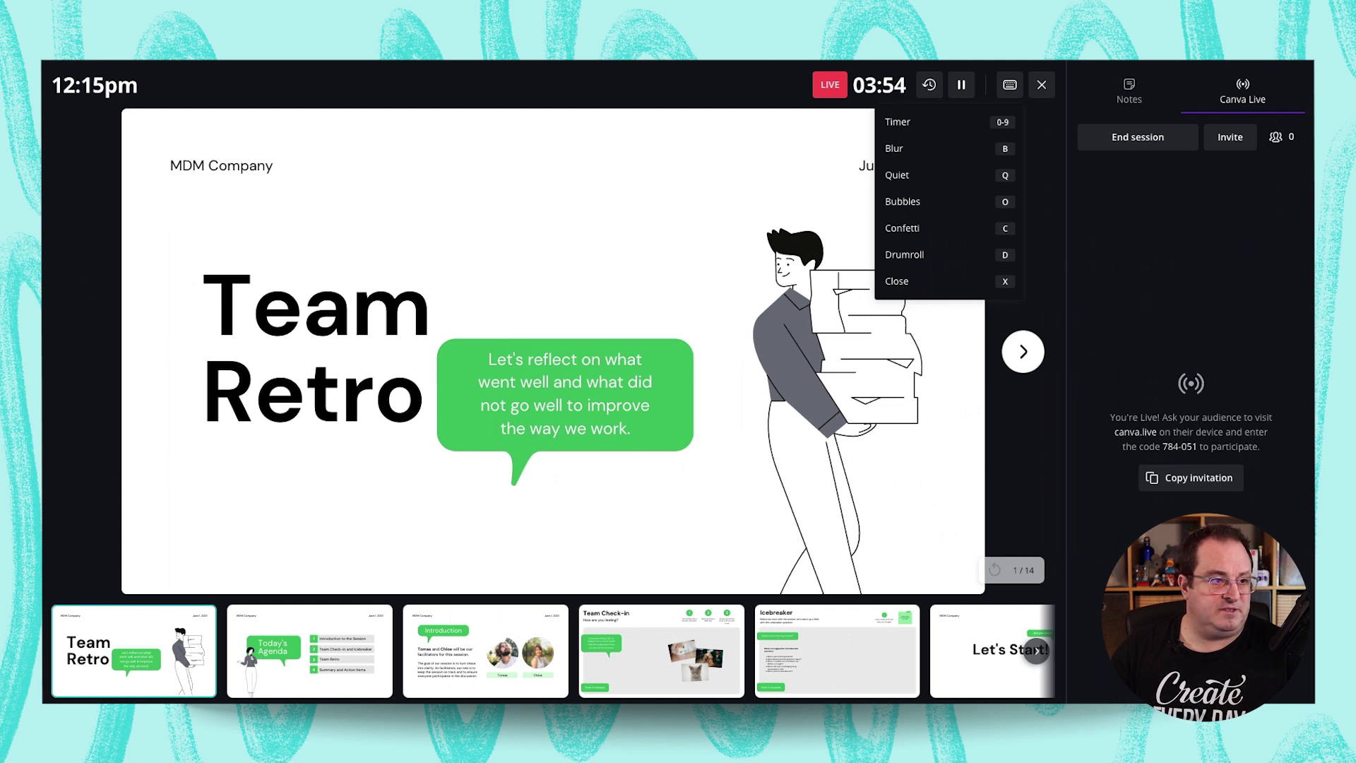
left_click_drag(233, 145, 695, 156)
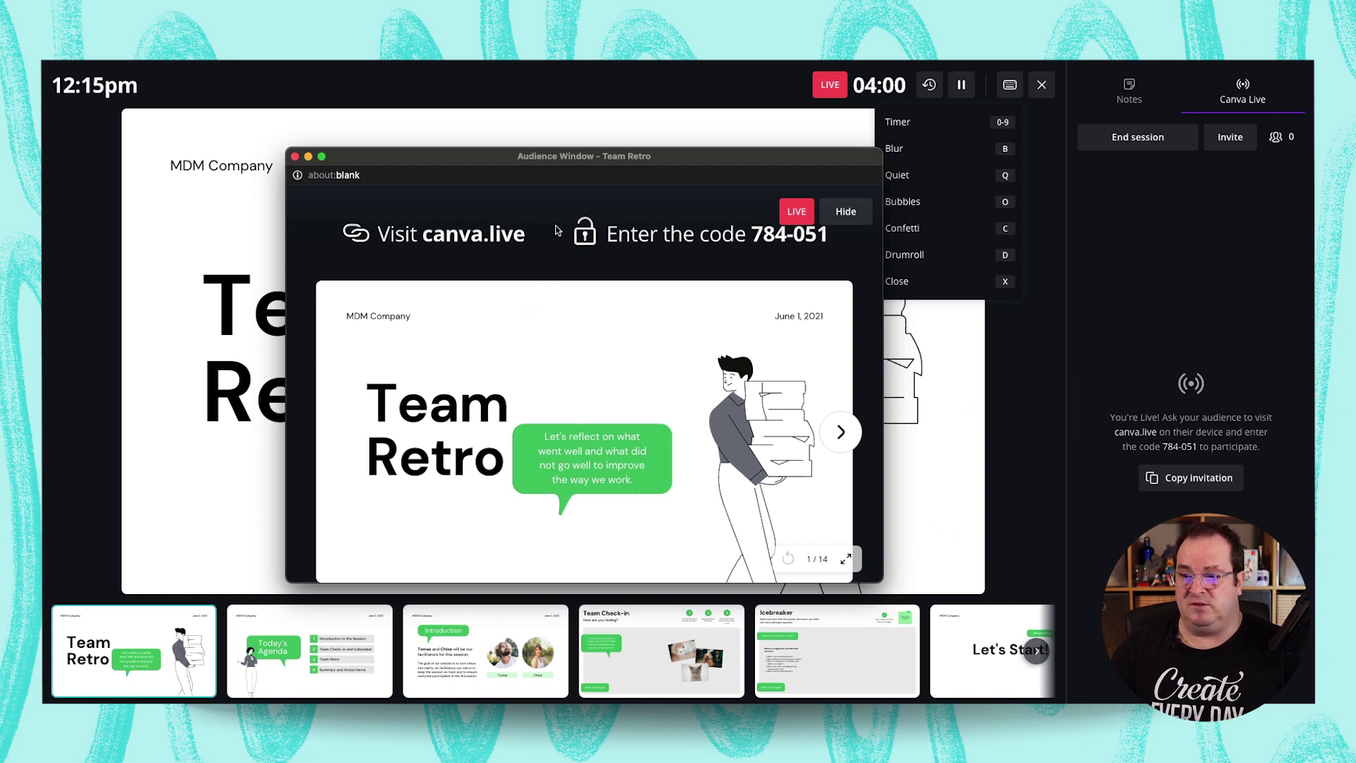
- Toggle the audience window's join instructions, then place the canva.live browser window over it
left_click(845, 212)
left_click(846, 212)
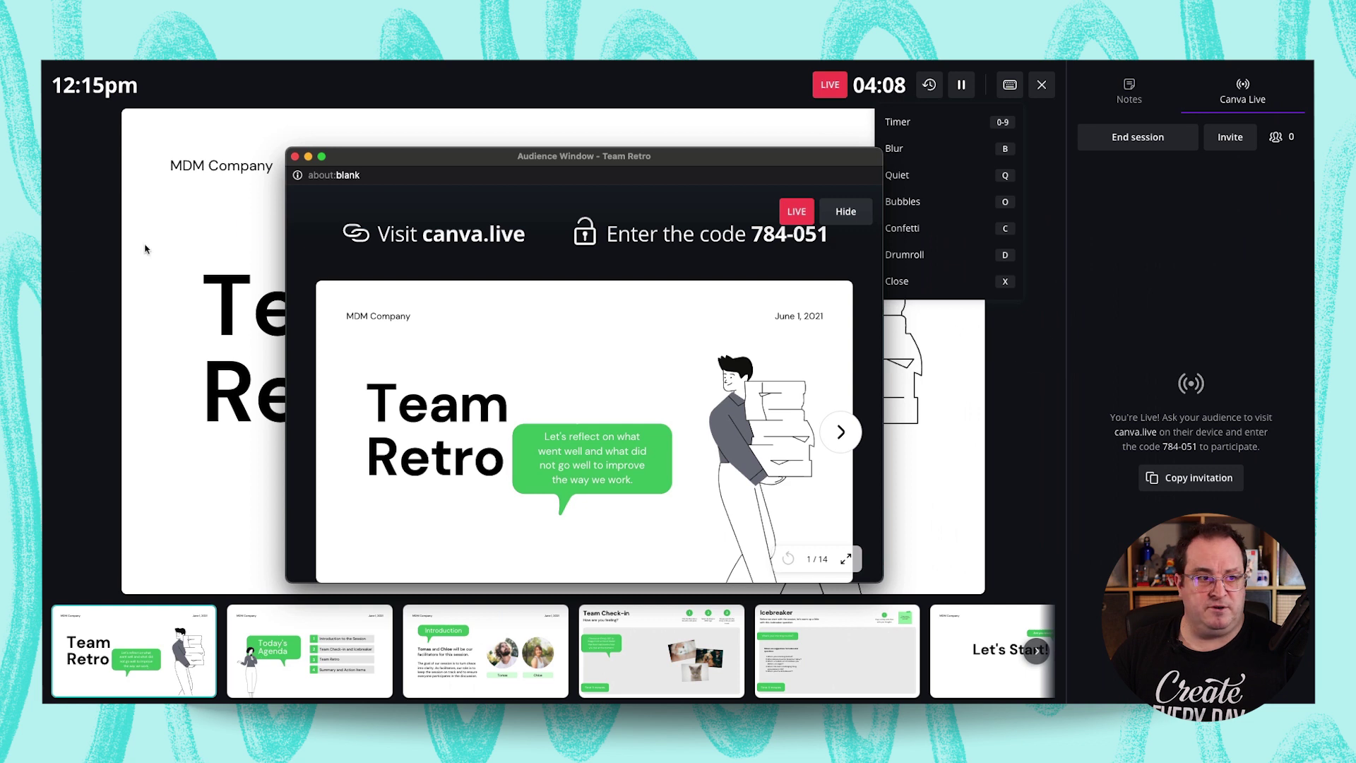
left_click(251, 230)
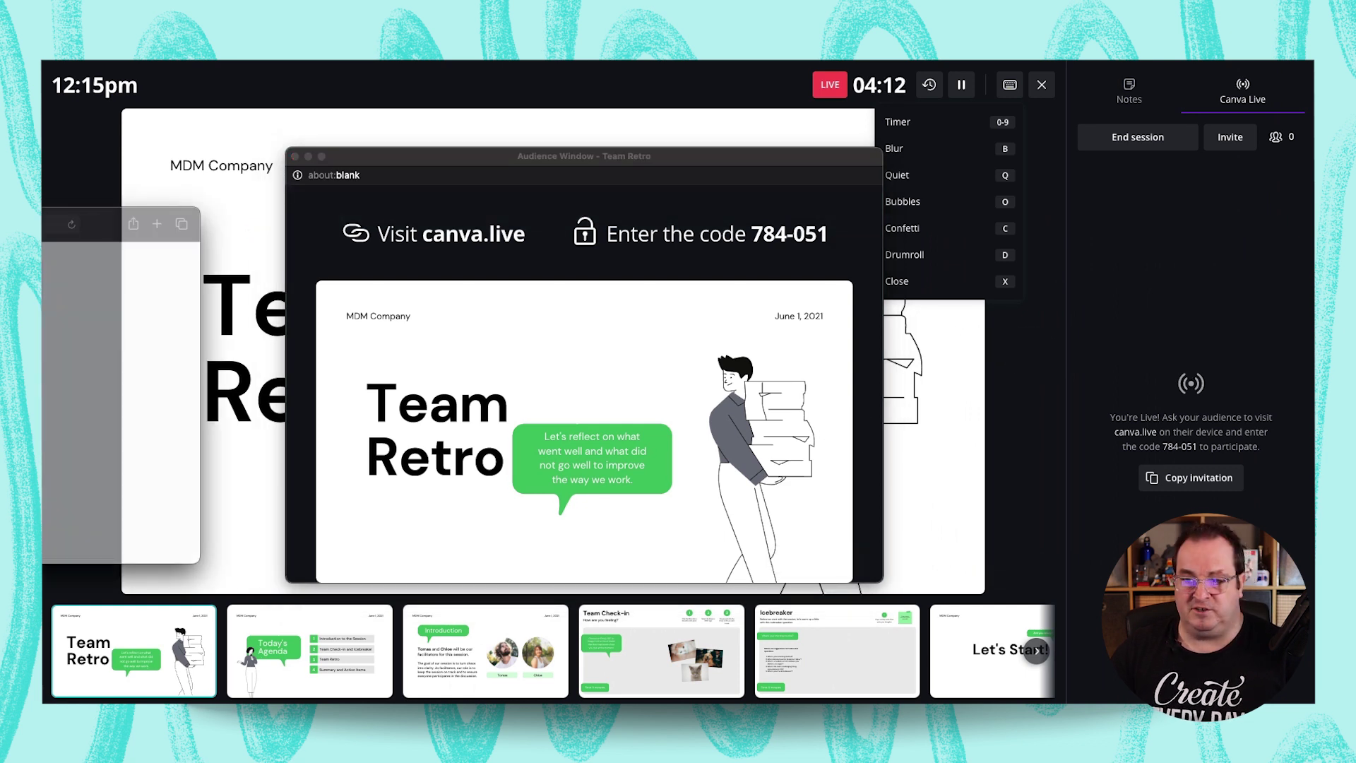
left_click_drag(375, 170, 311, 191)
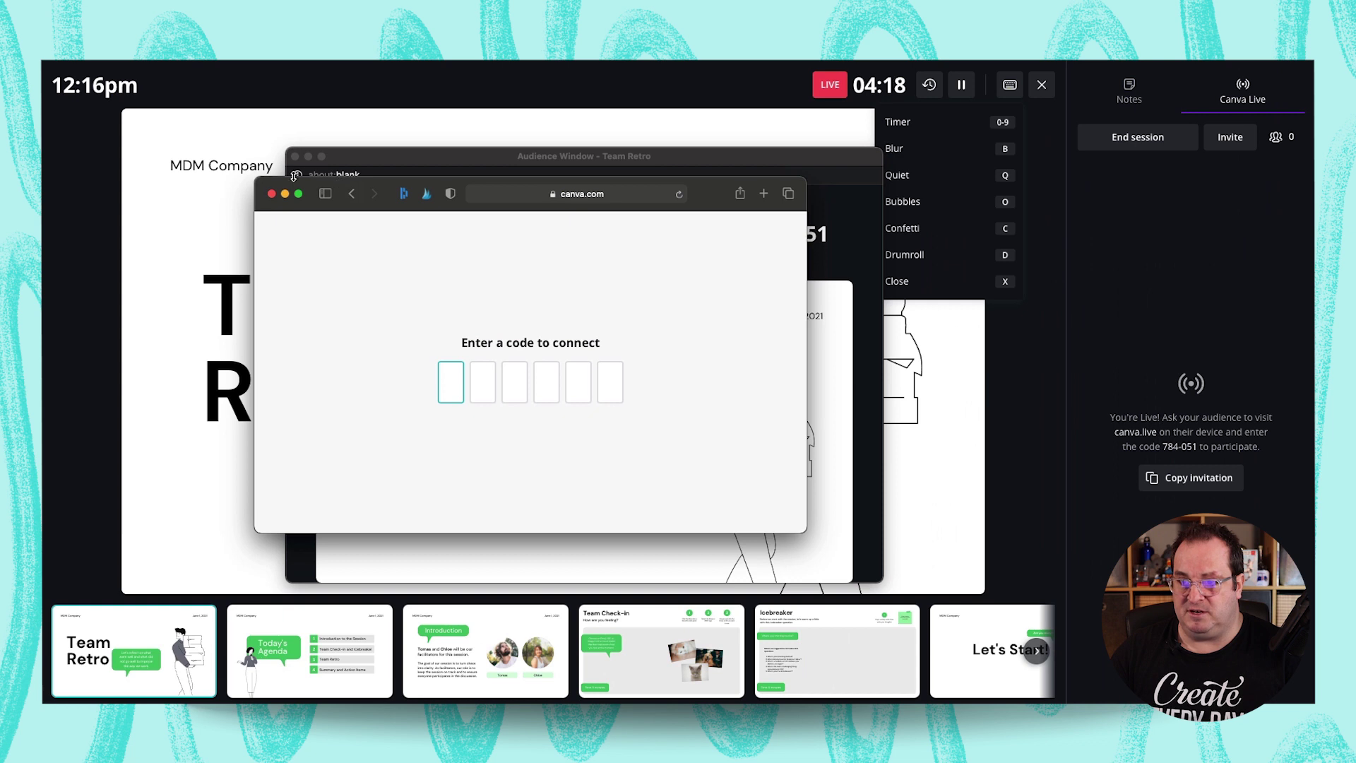
left_click_drag(288, 185, 595, 270)
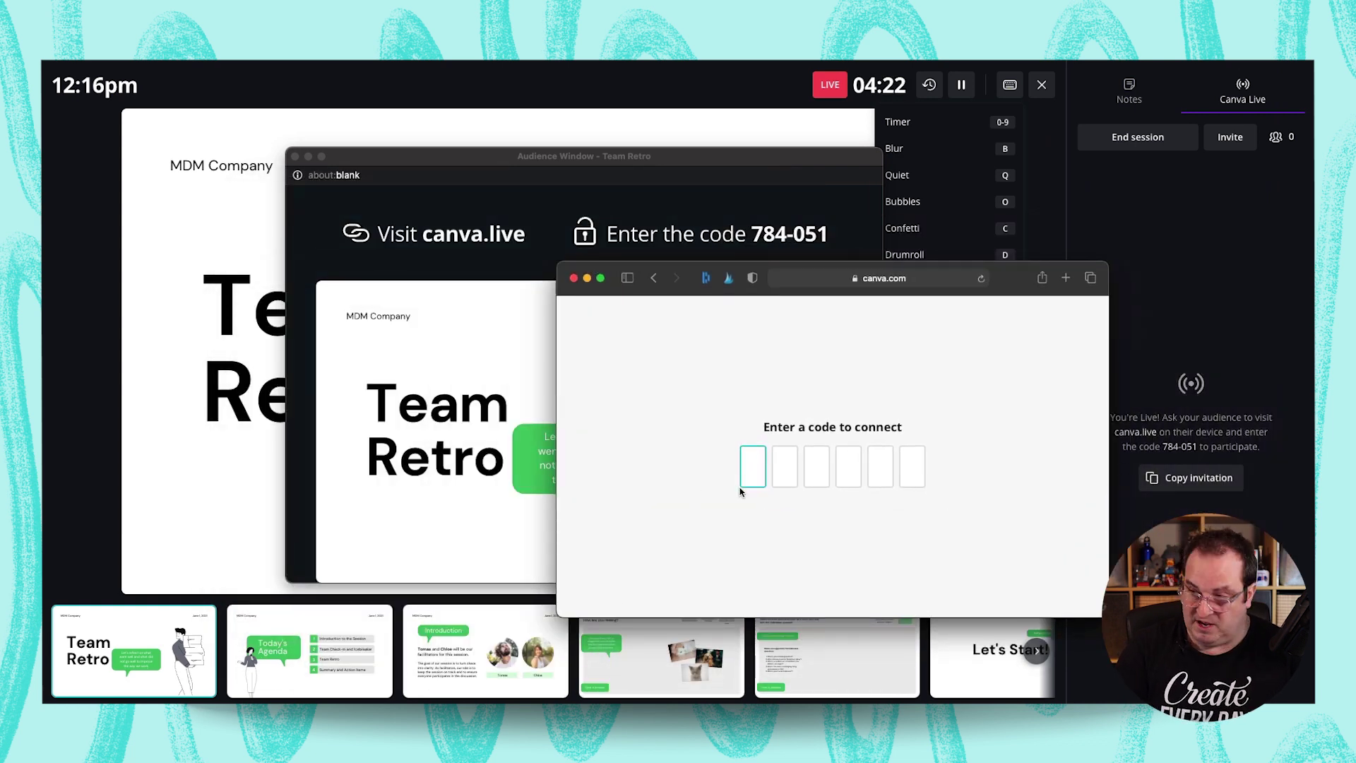
- Join the session with its code and a display name, and draft the question 'How are you today?'
type("78")
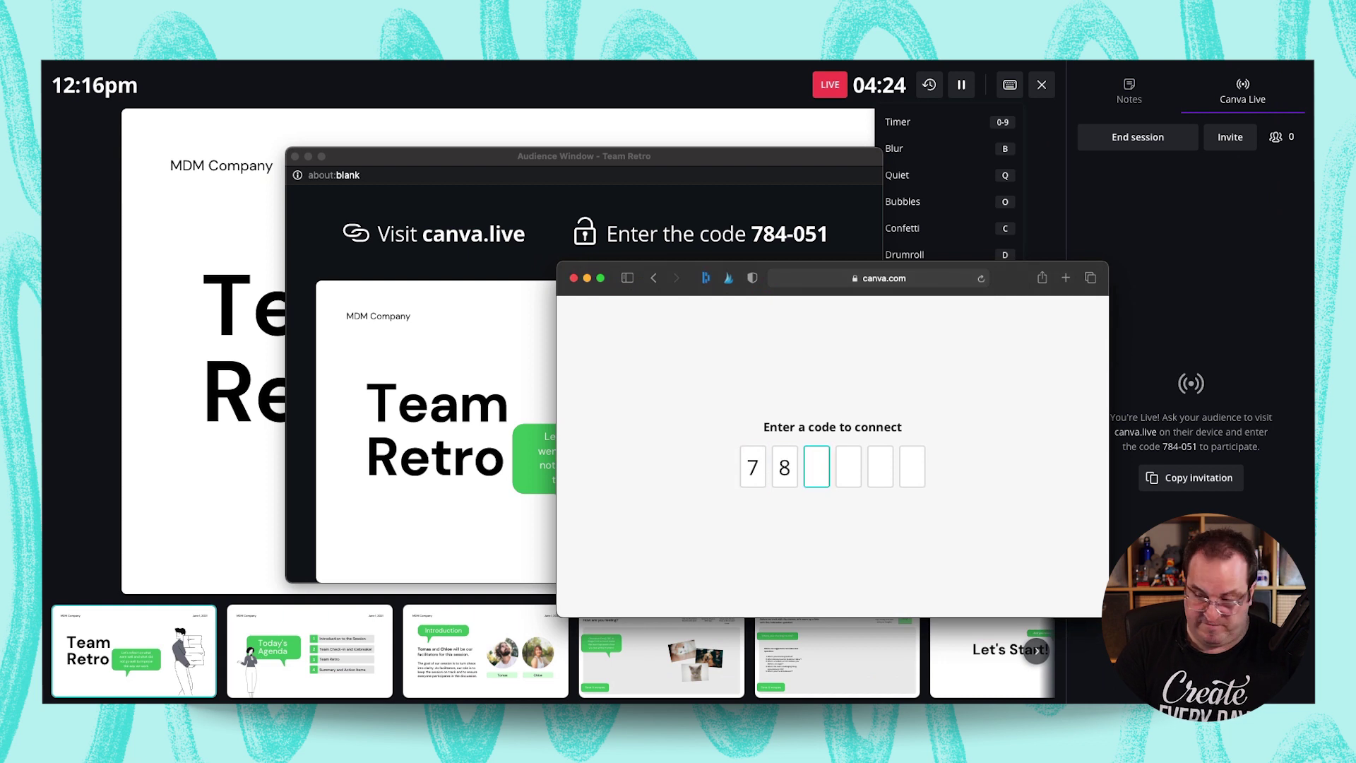
type("4051")
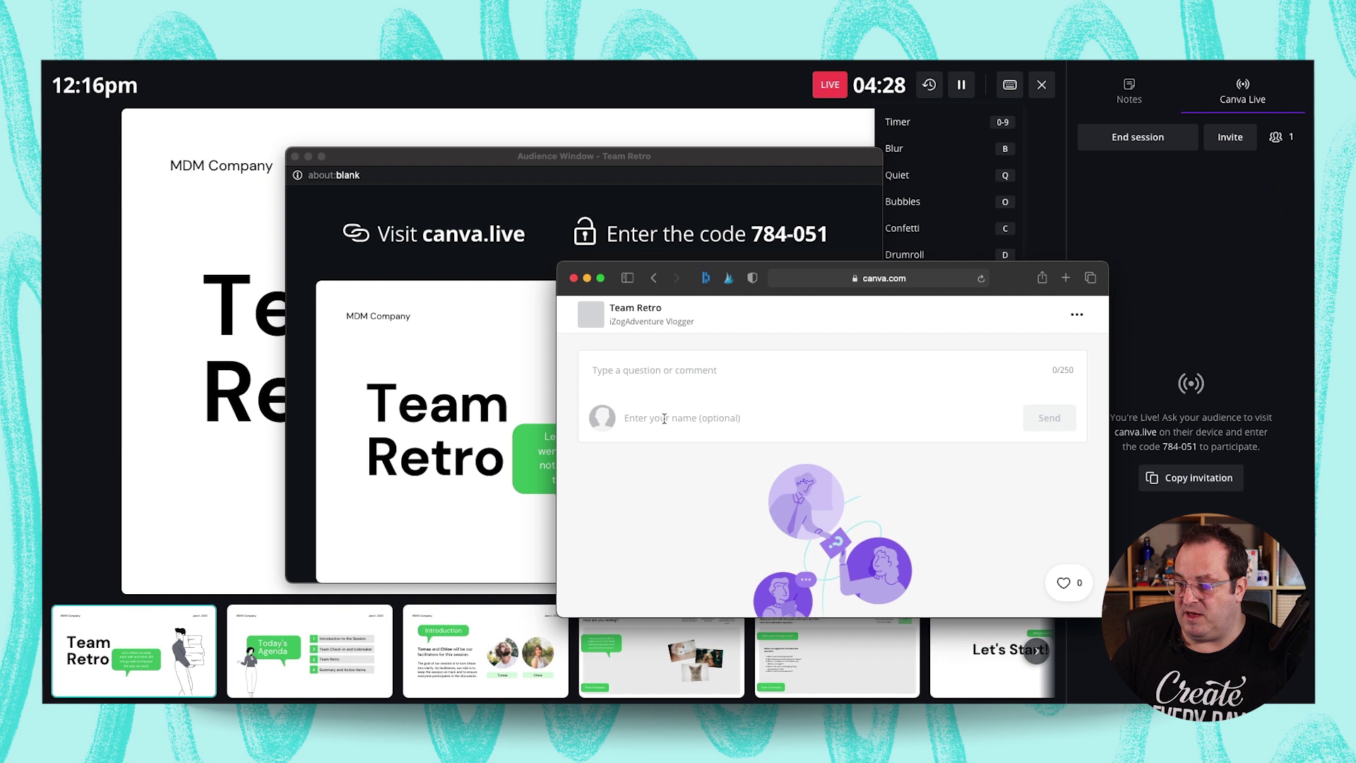
left_click(664, 418)
type("Bob")
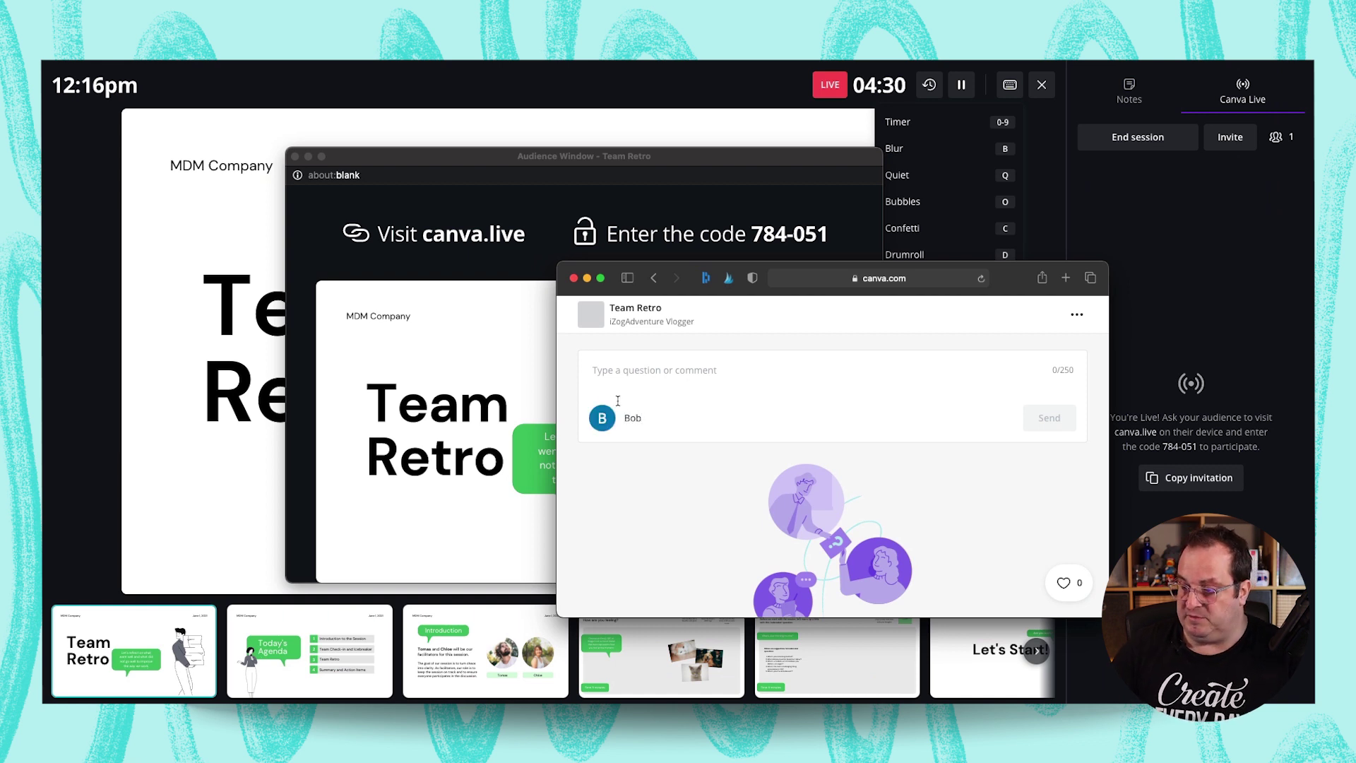
left_click(640, 362)
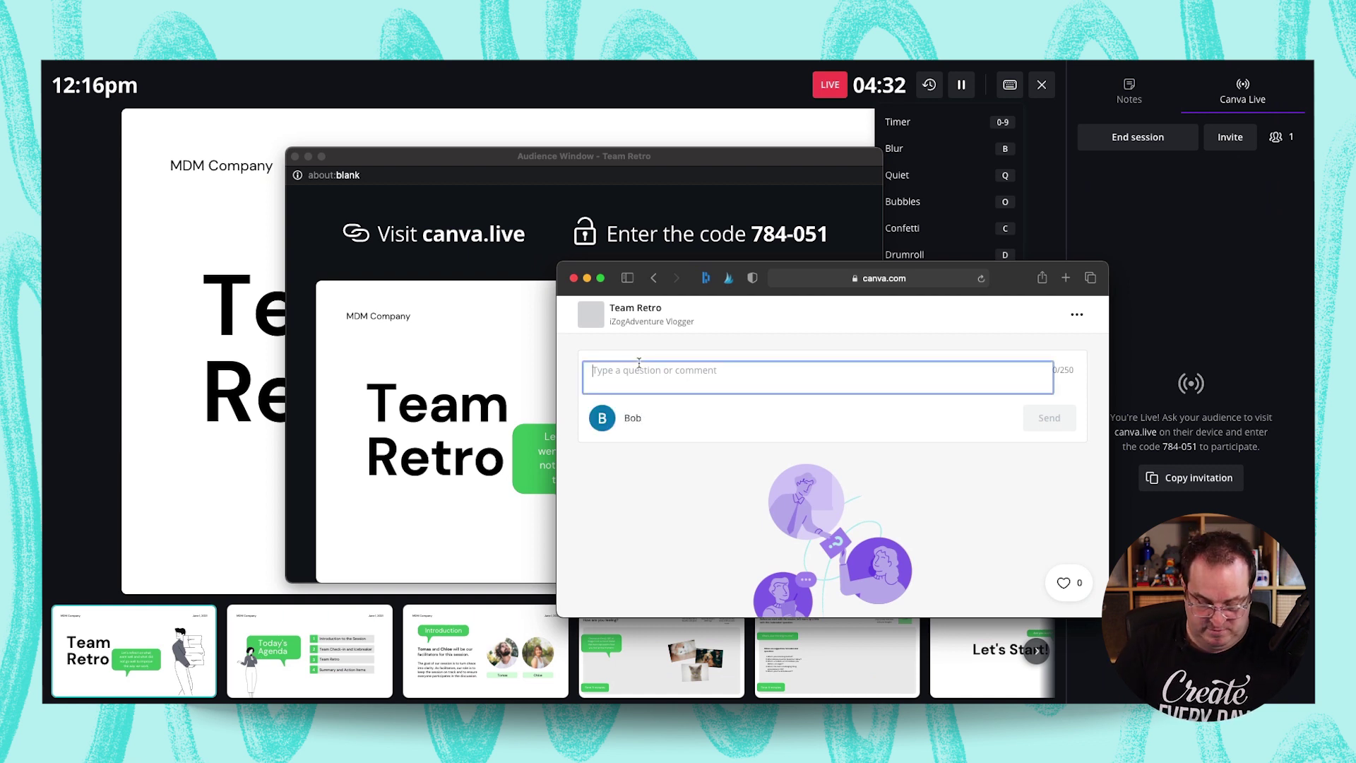
type("How are you today?")
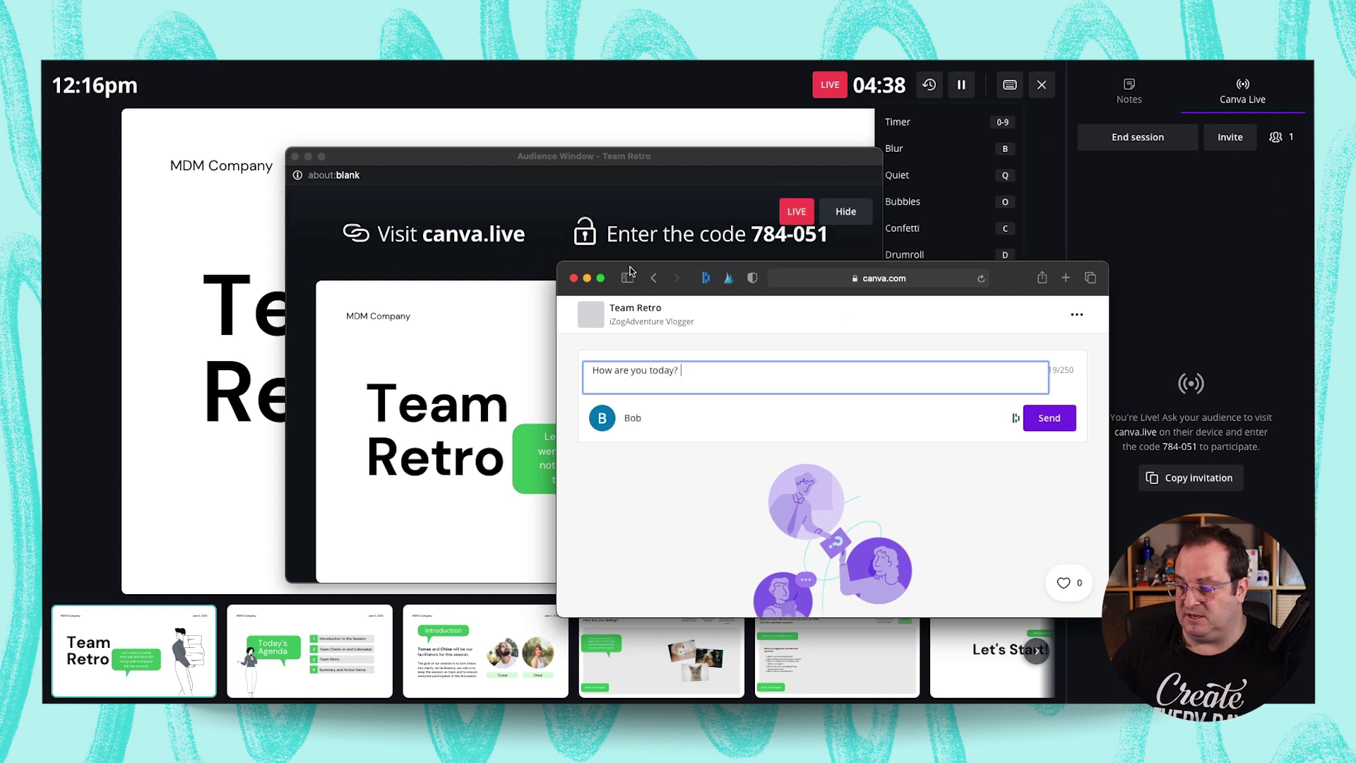
left_click_drag(604, 275, 485, 255)
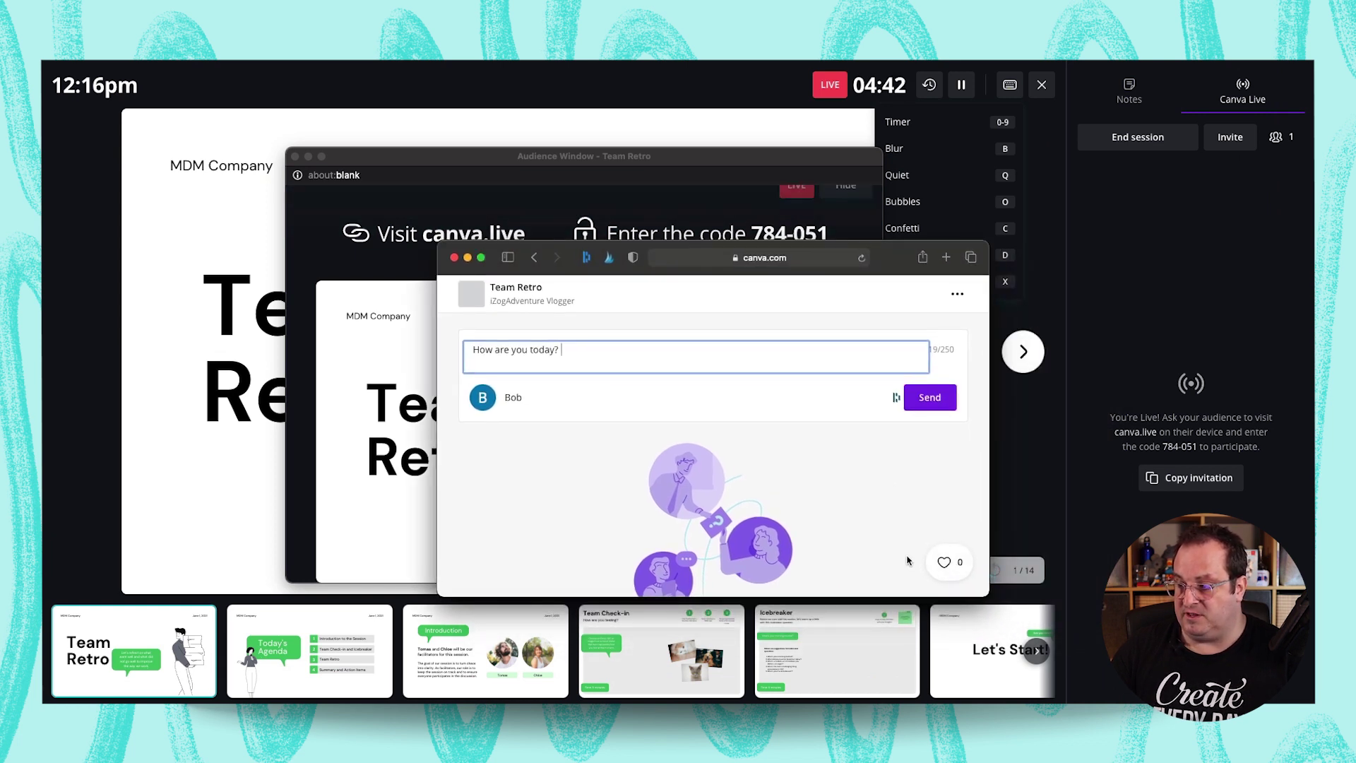
- Send the question, then move the browser and audience windows off the presenter slide
left_click(931, 398)
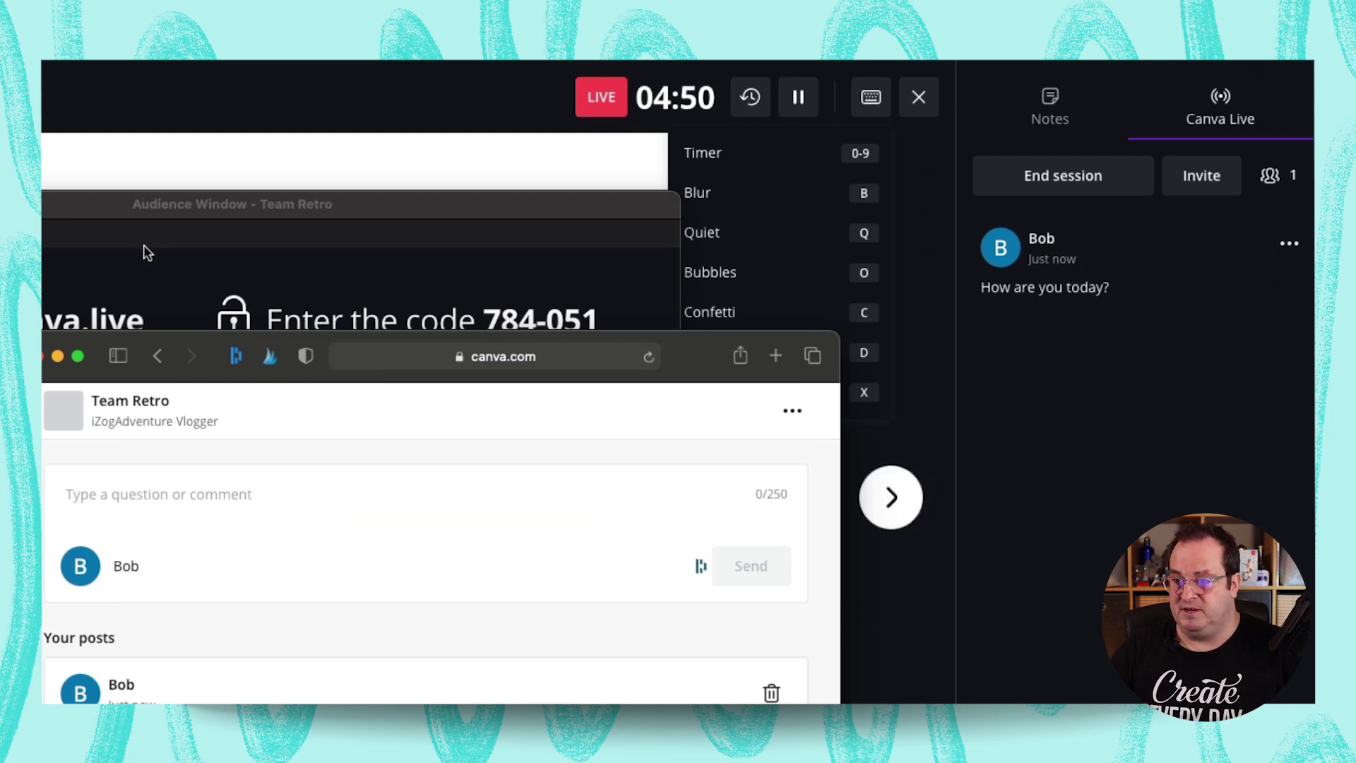
left_click_drag(213, 338, 3, 342)
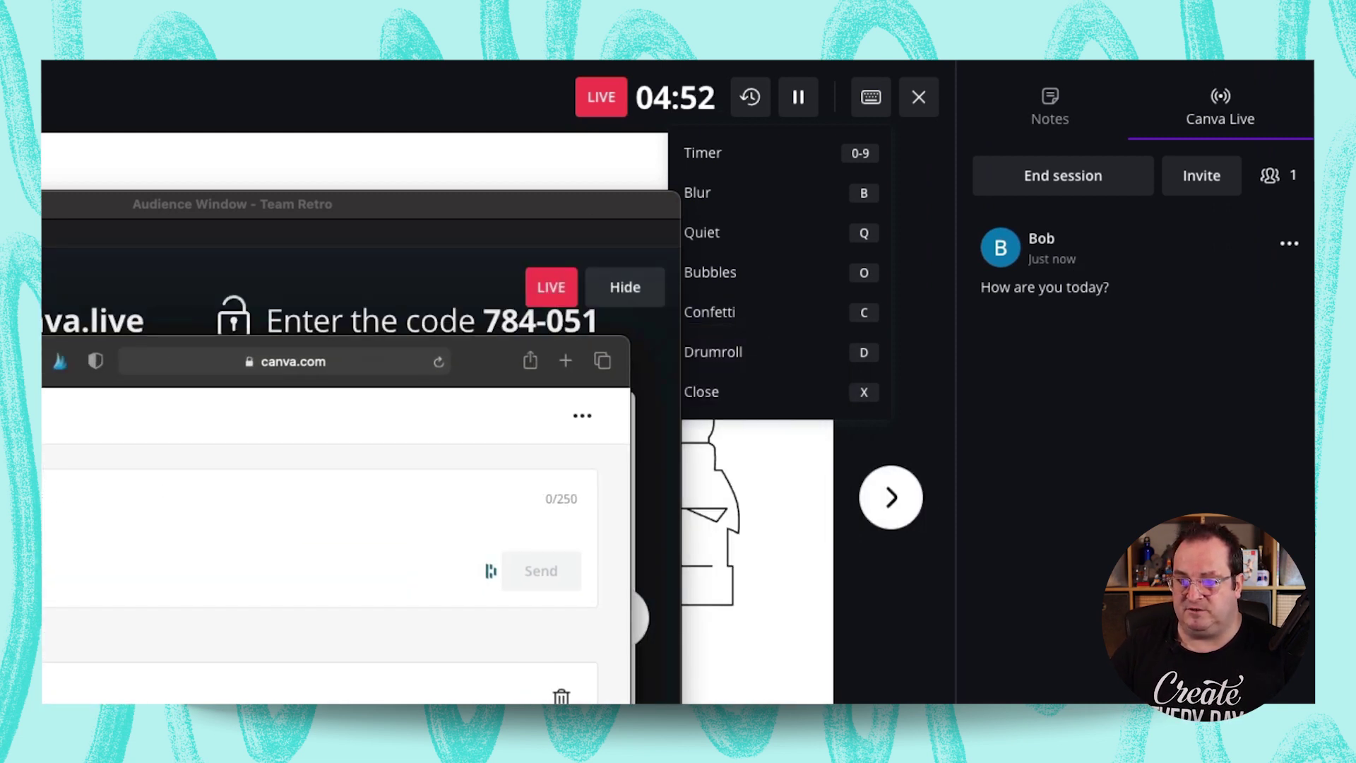
left_click(77, 220)
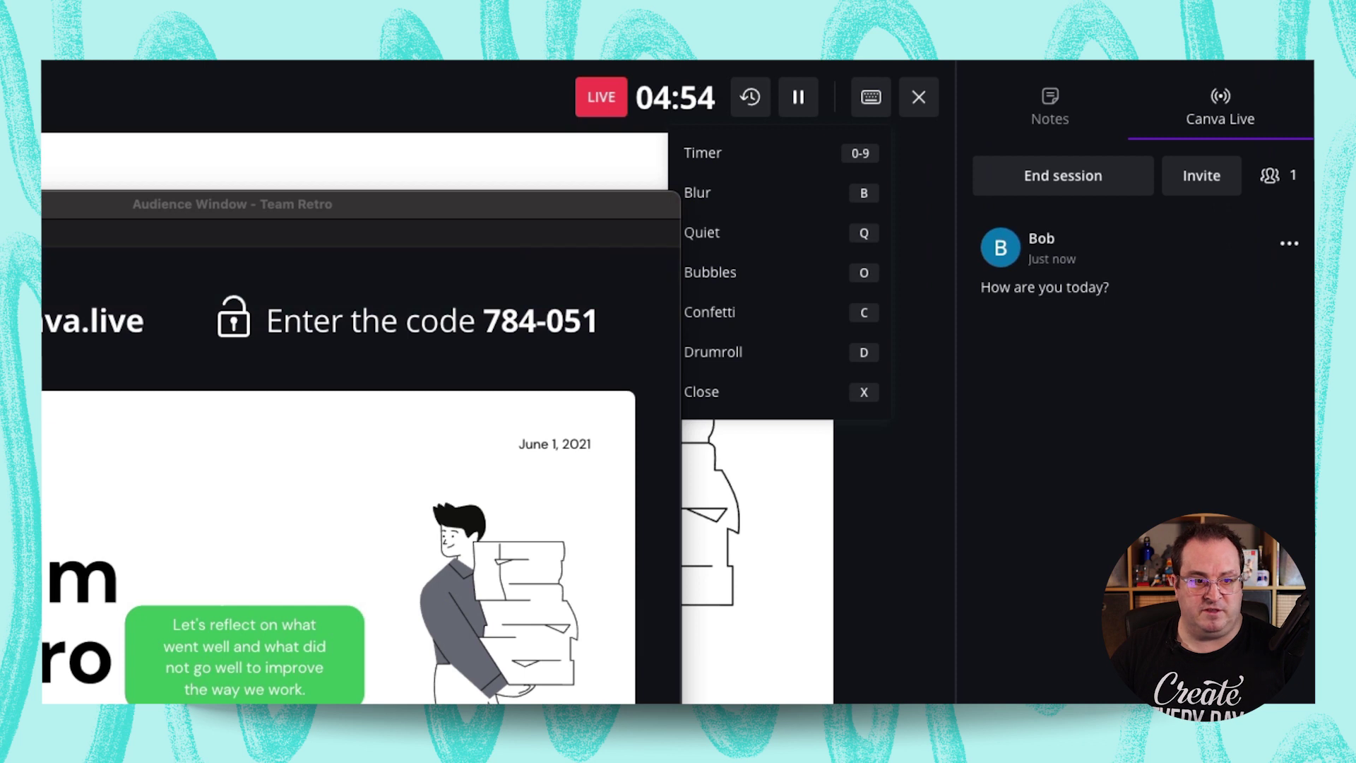
left_click_drag(77, 220, 0, 170)
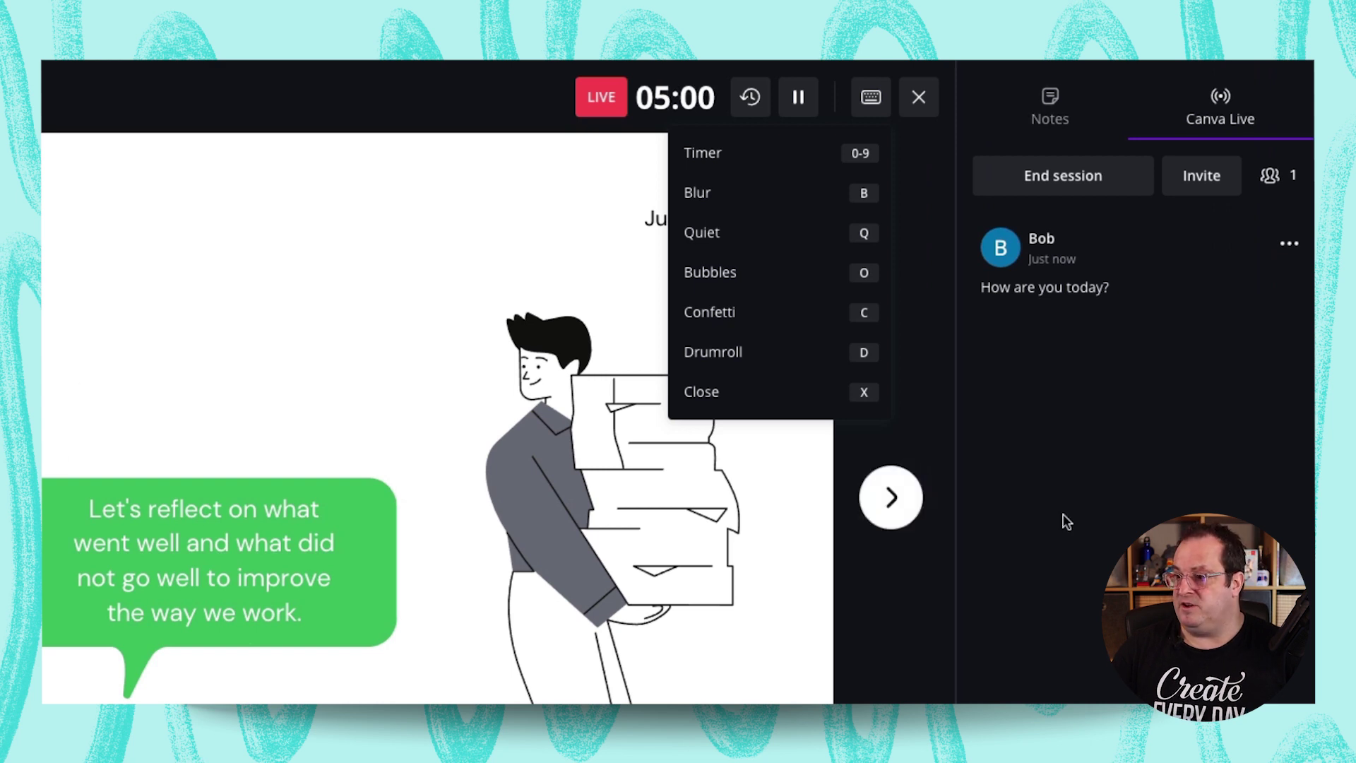
- Close the effects list and react to the 'How are you today?' question with a heart and a thumbs-up
left_click(865, 93)
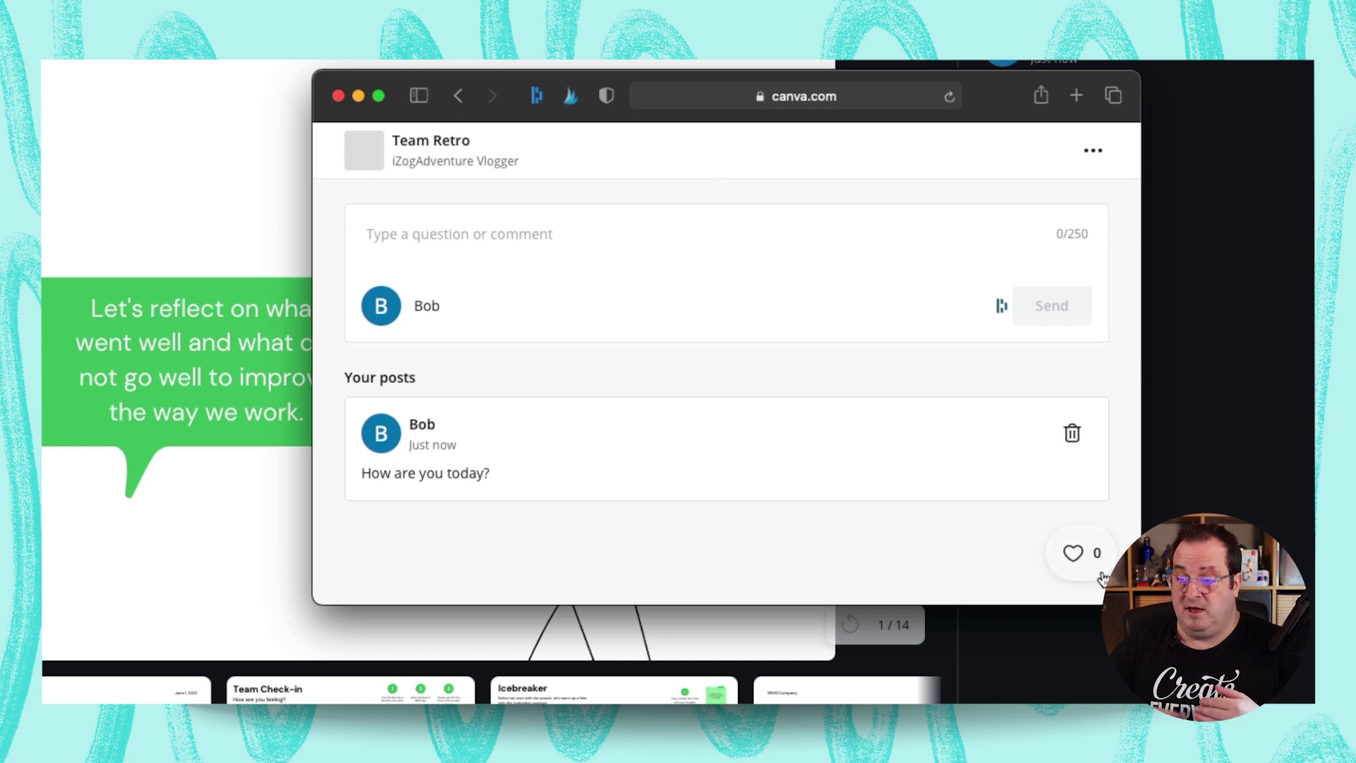
left_click(1080, 555)
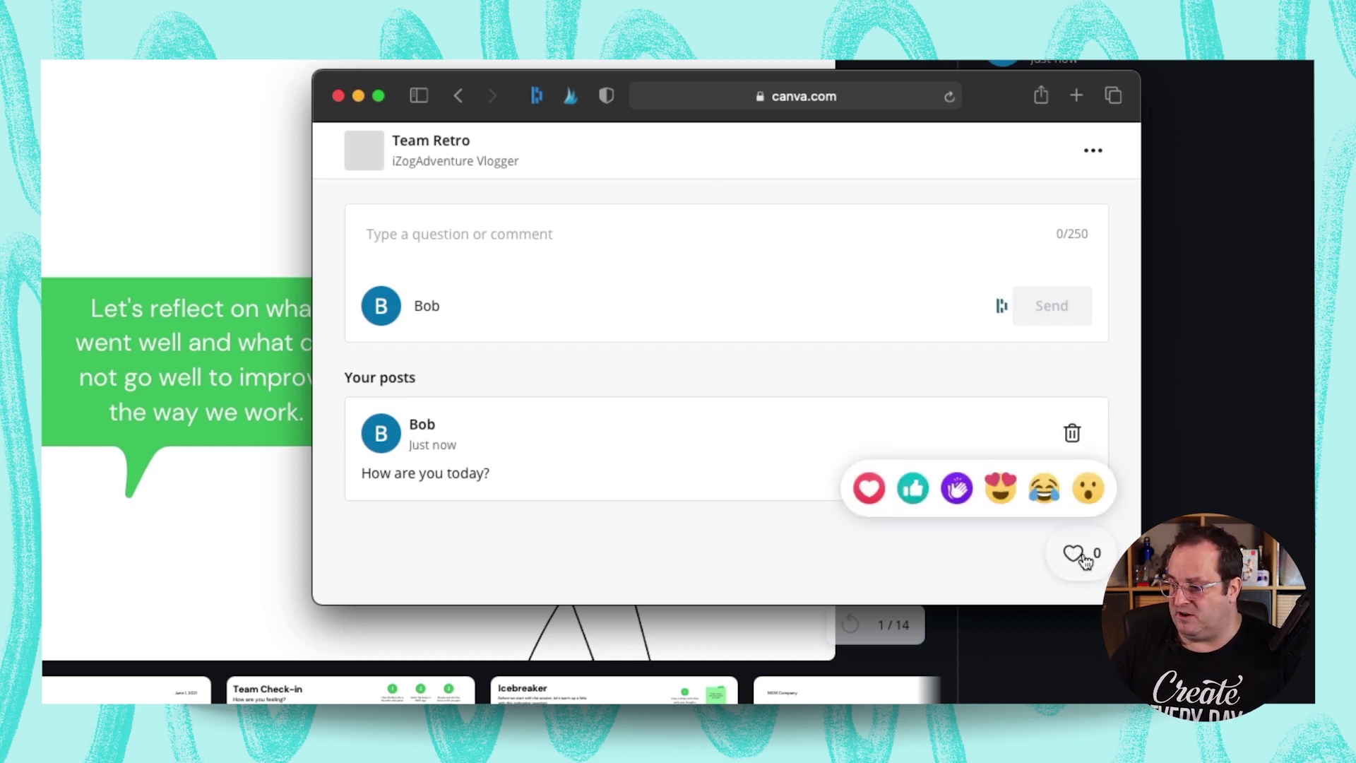
left_click(870, 491)
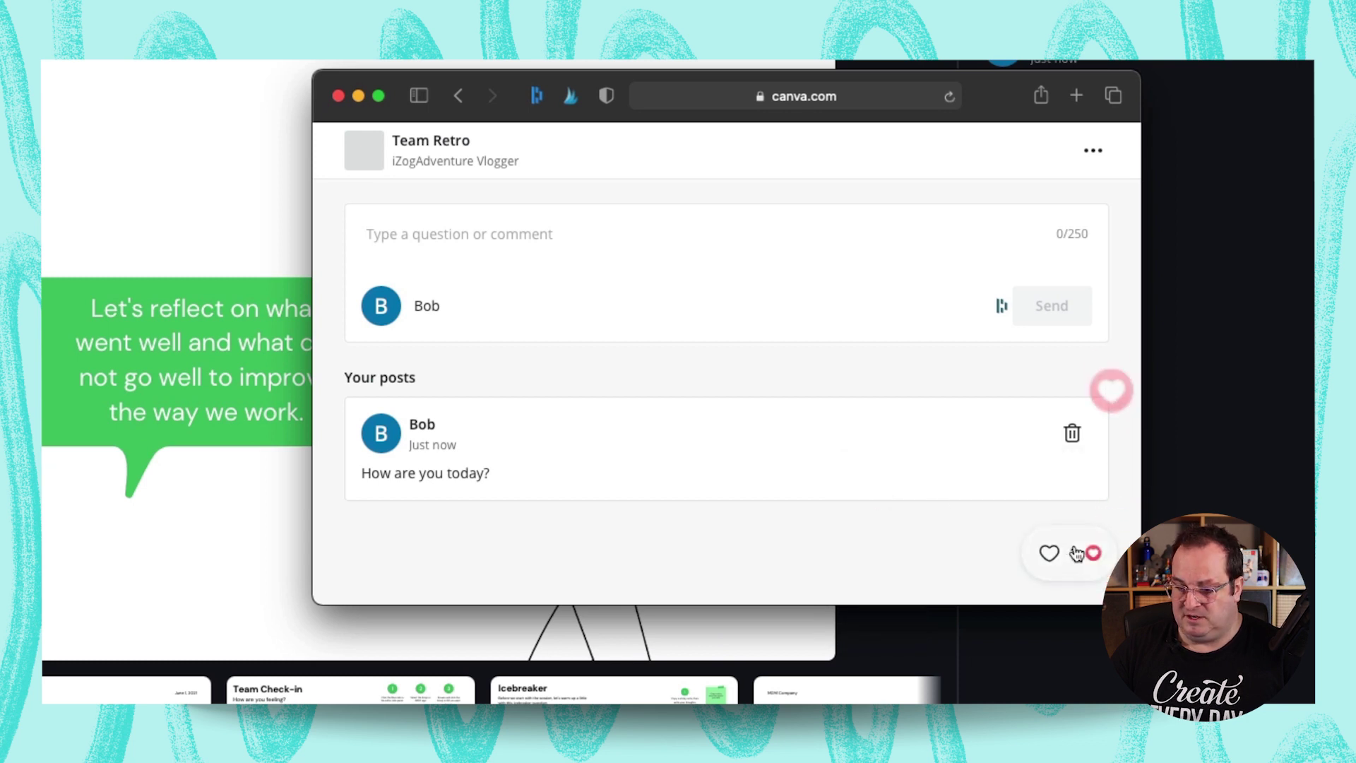
left_click(1092, 562)
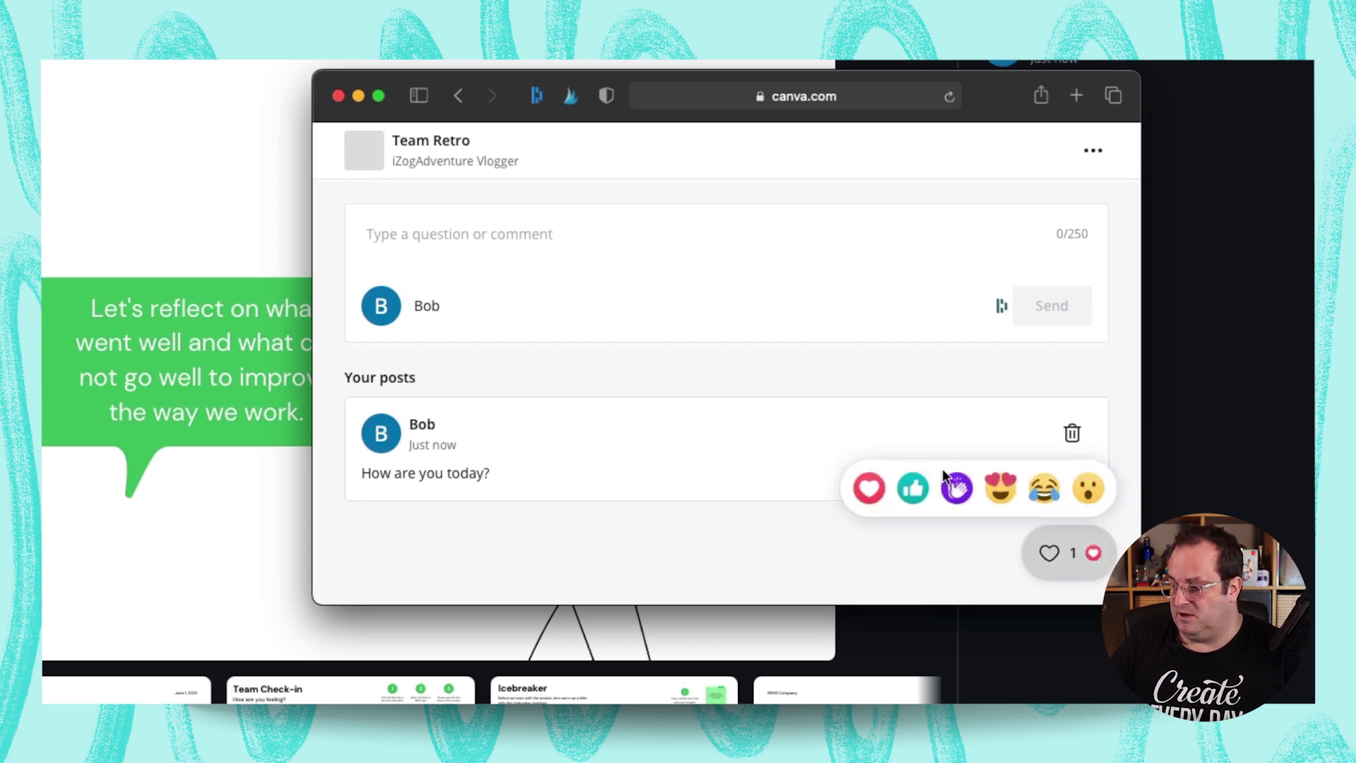
left_click(910, 484)
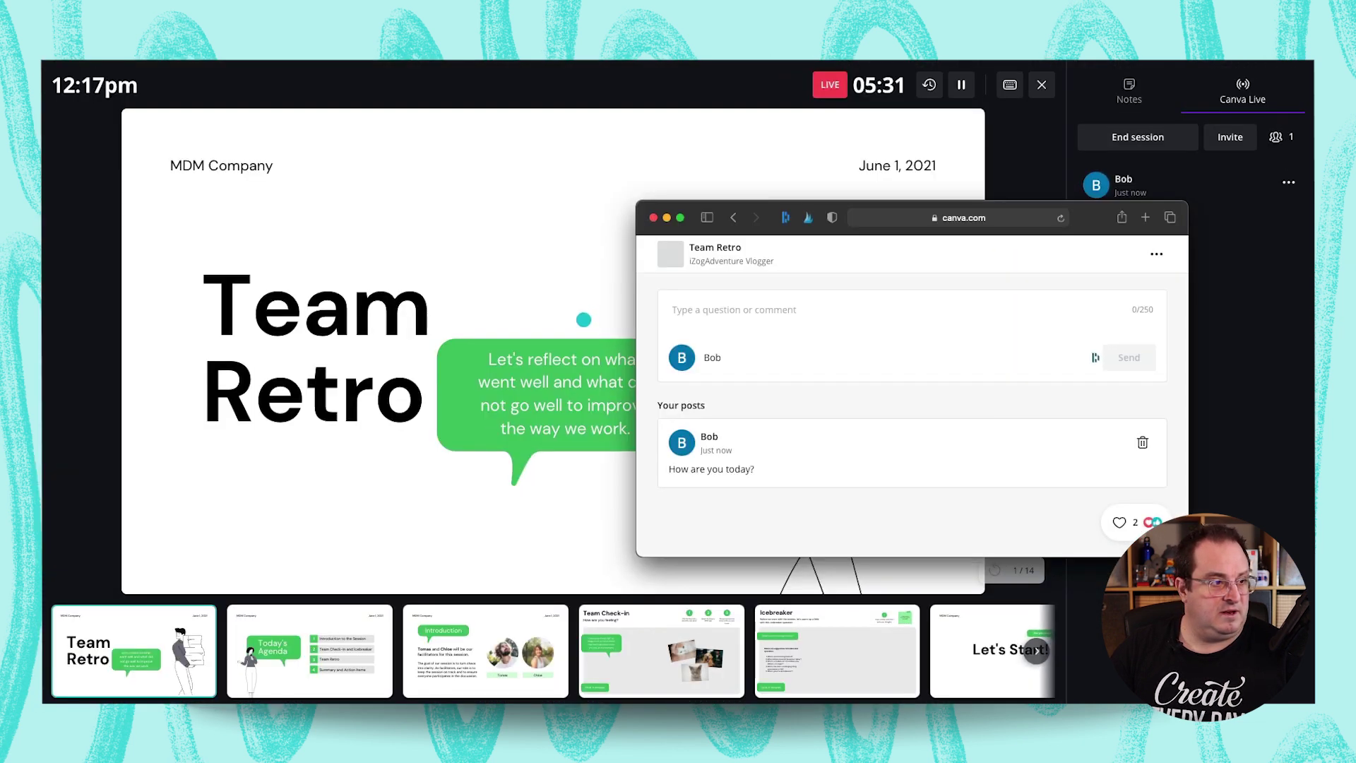
- Place the audience window and browser side by side, then send heart and thumbs-up reactions to the slide
left_click(584, 319)
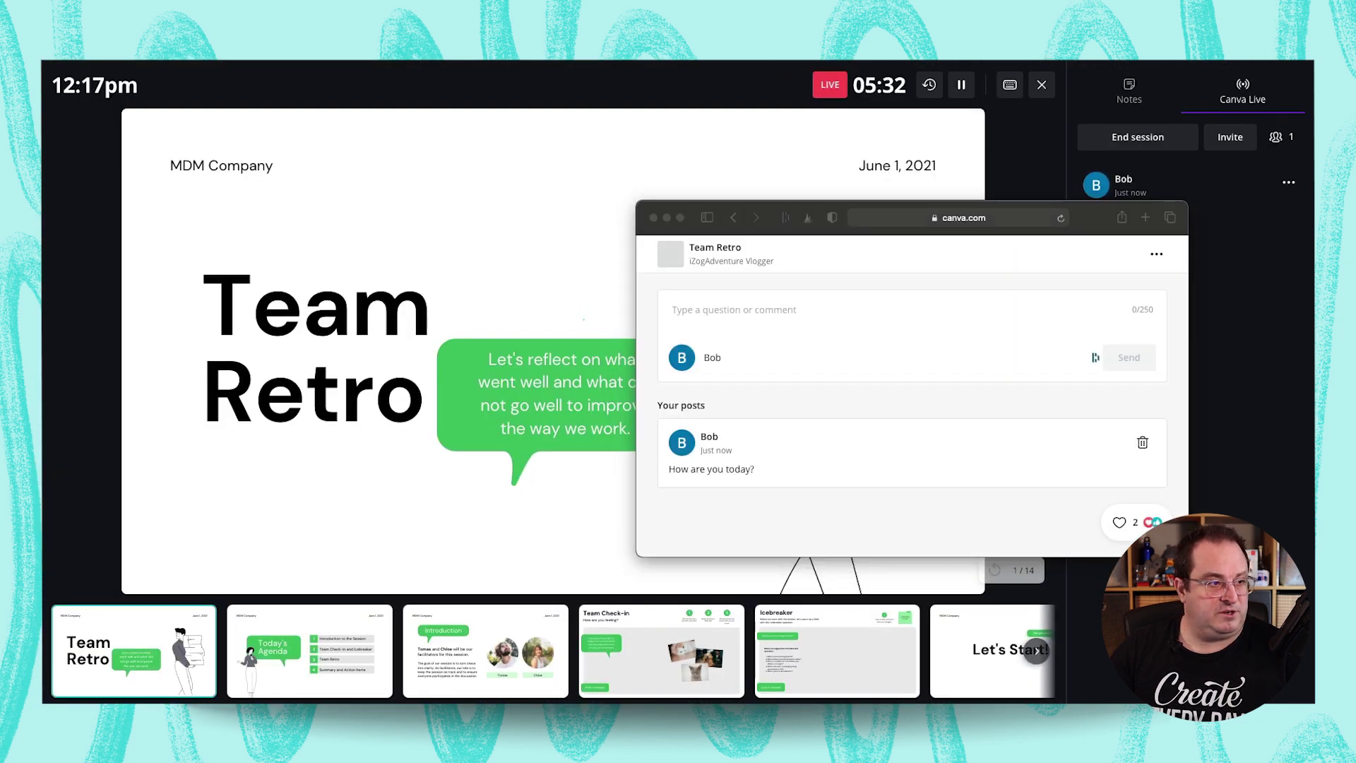
left_click_drag(2, 118, 258, 83)
left_click(789, 211)
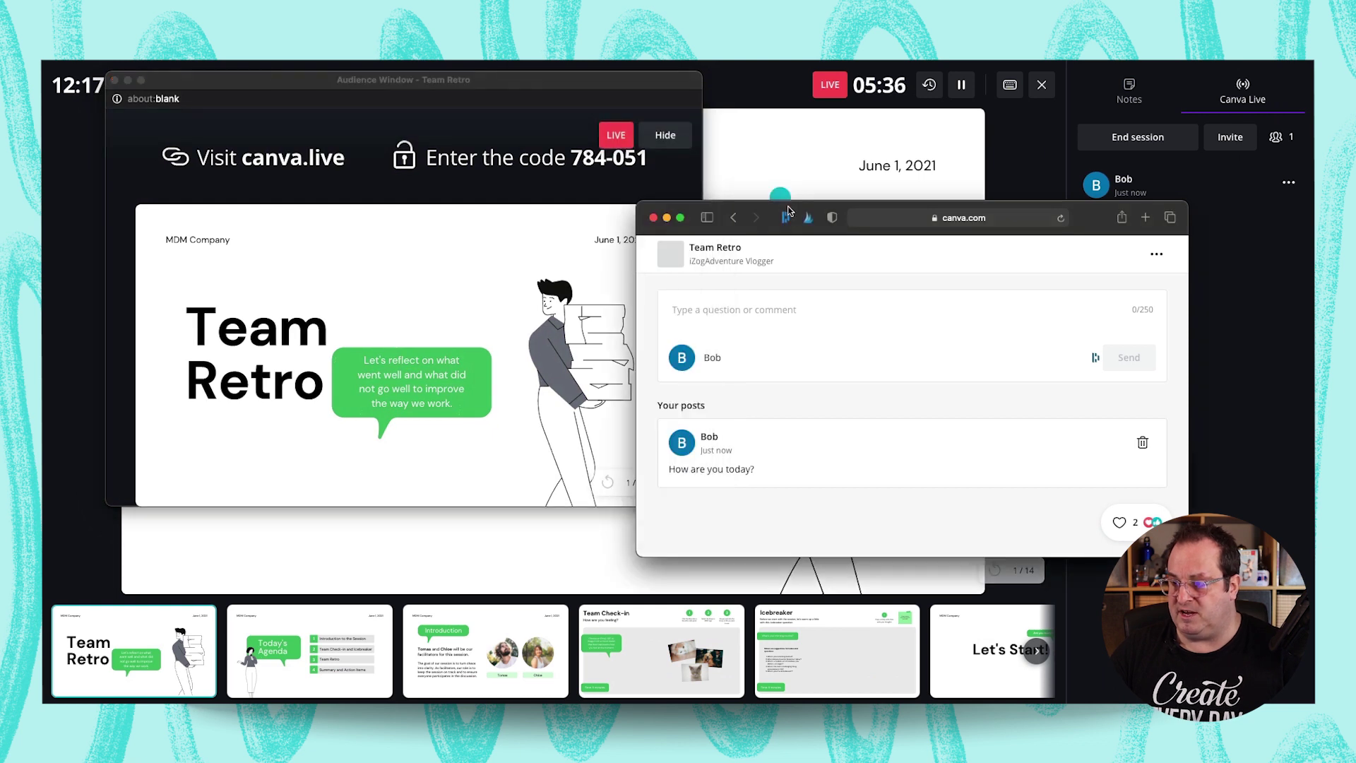
left_click_drag(855, 218, 947, 224)
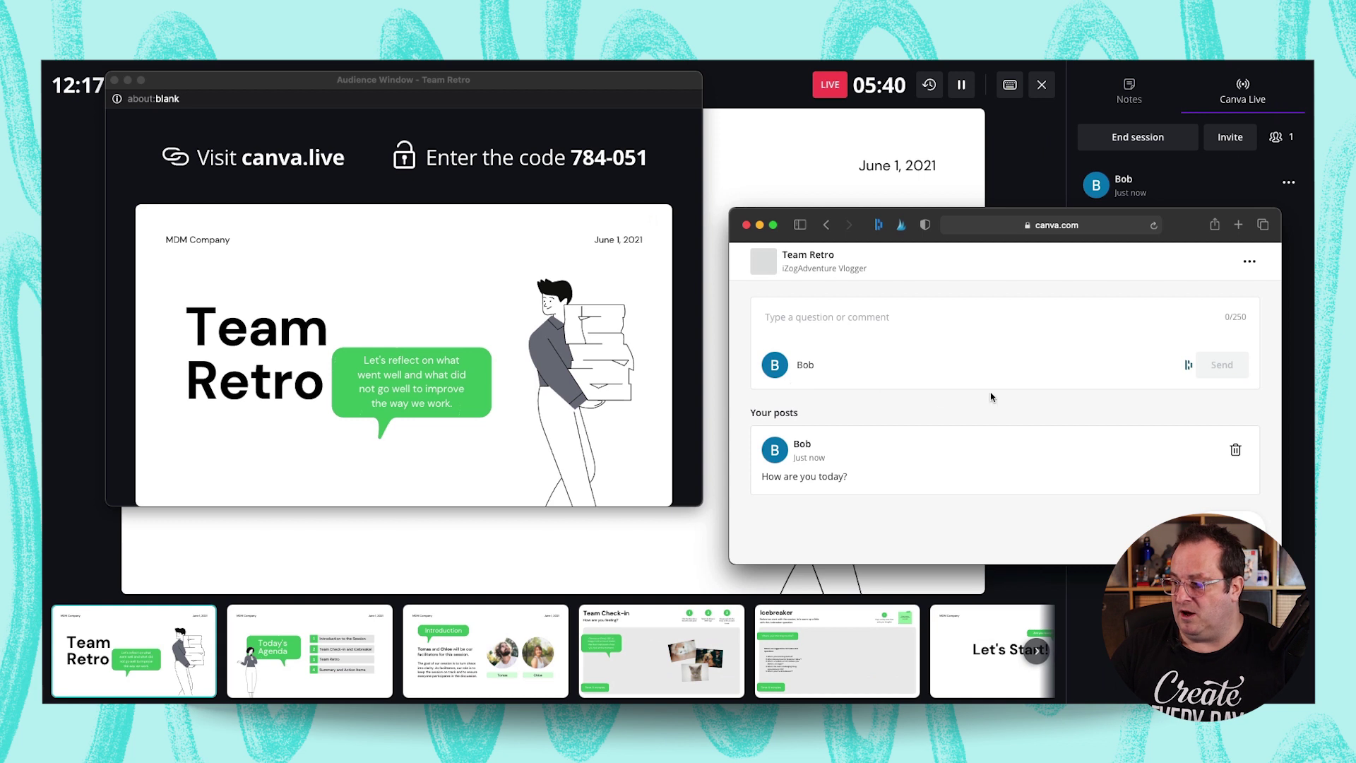
left_click(1095, 486)
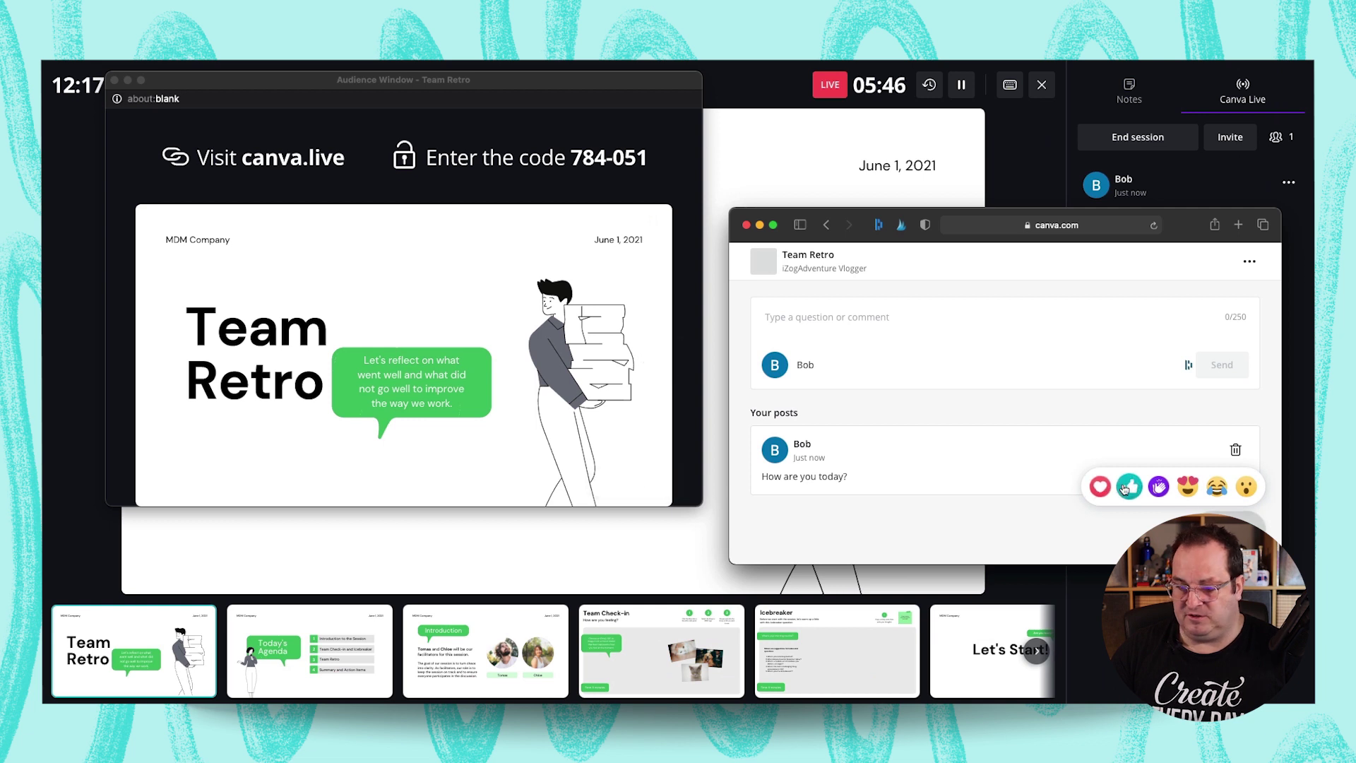
left_click(1117, 486)
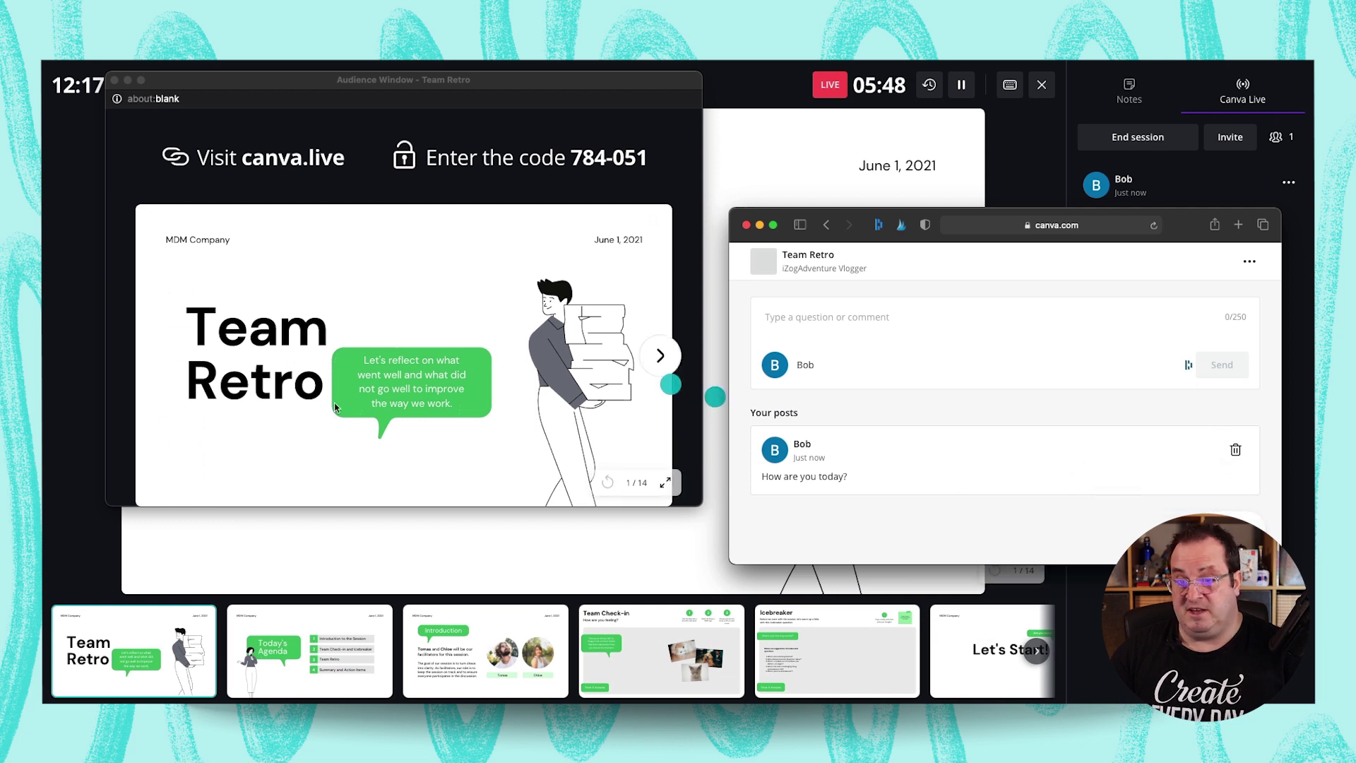